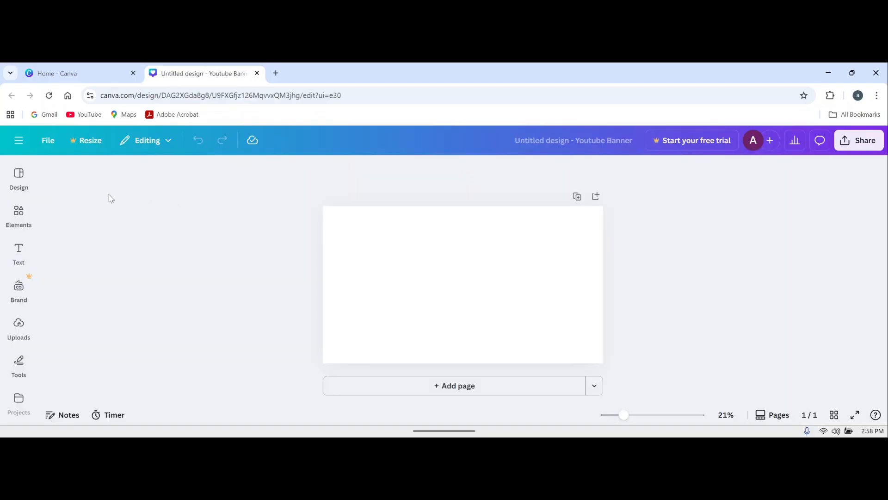
# Show rulers and guides on the blank YouTube banner design.
pyautogui.click(48, 143)
pyautogui.moveTo(69, 269)
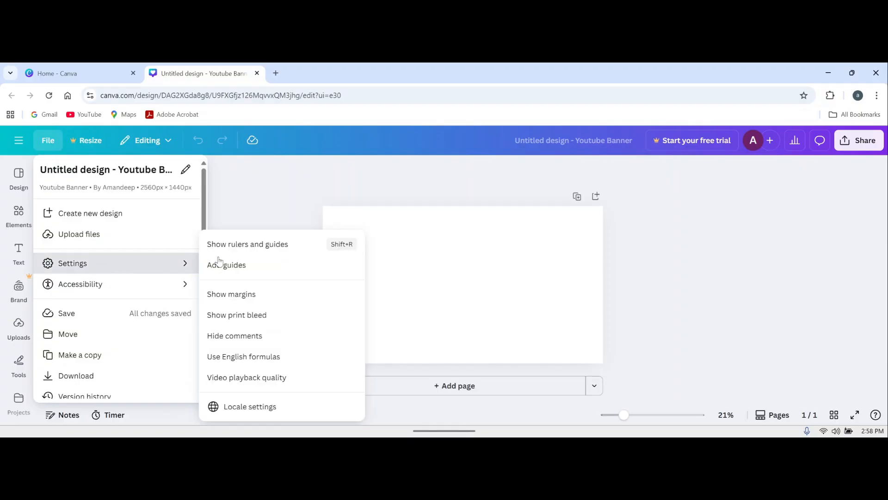
pyautogui.click(289, 250)
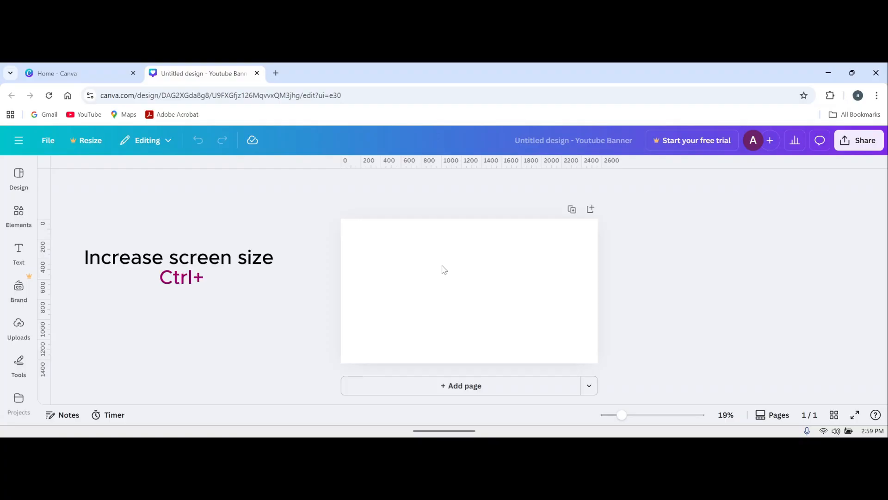
# Place two vertical guides on the banner, at 509 px and 2052 px.
pyautogui.hotkey('ctrl', '+')
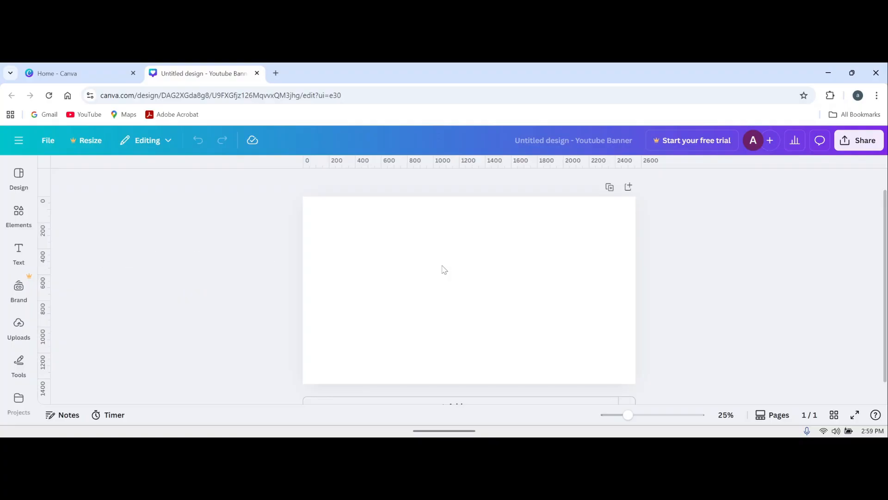
pyautogui.hotkey('ctrl', '+')
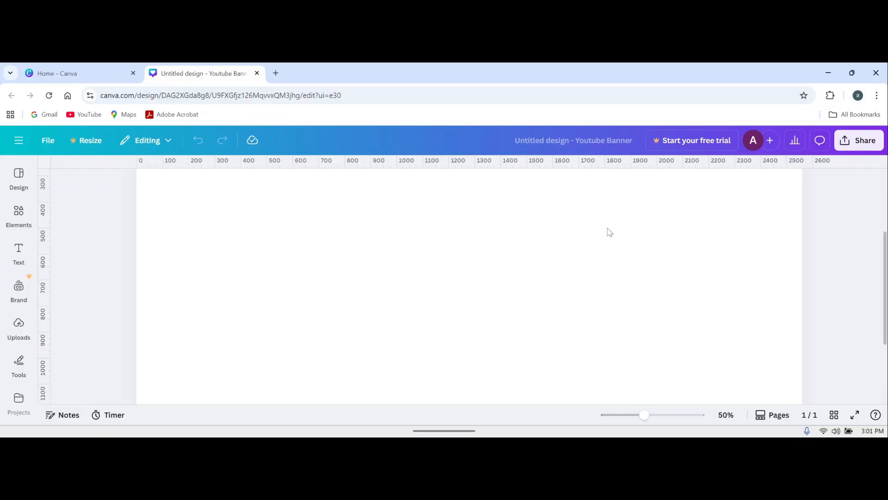
pyautogui.scroll(3, 630, 270)
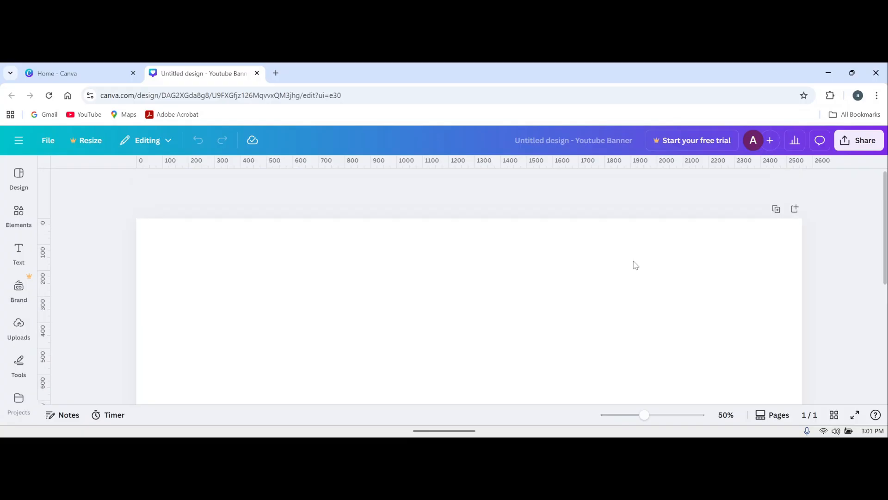
pyautogui.scroll(-2, 635, 265)
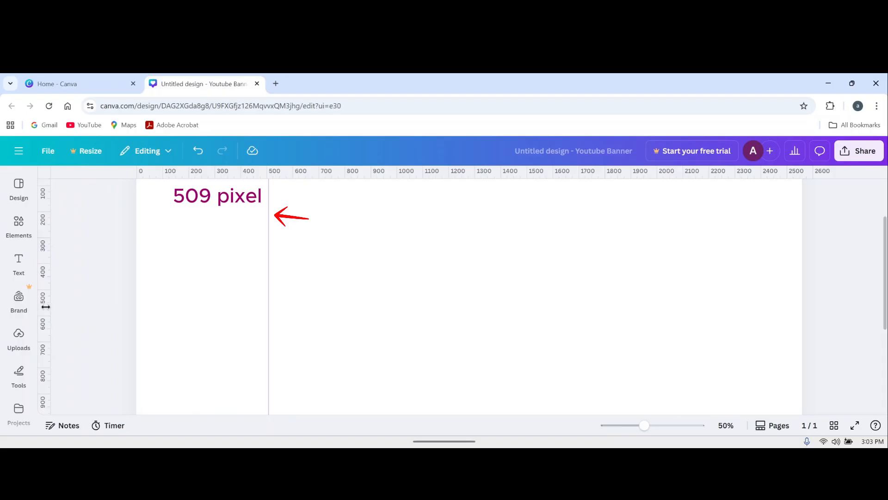
pyautogui.moveTo(45, 306); pyautogui.dragTo(671, 401)
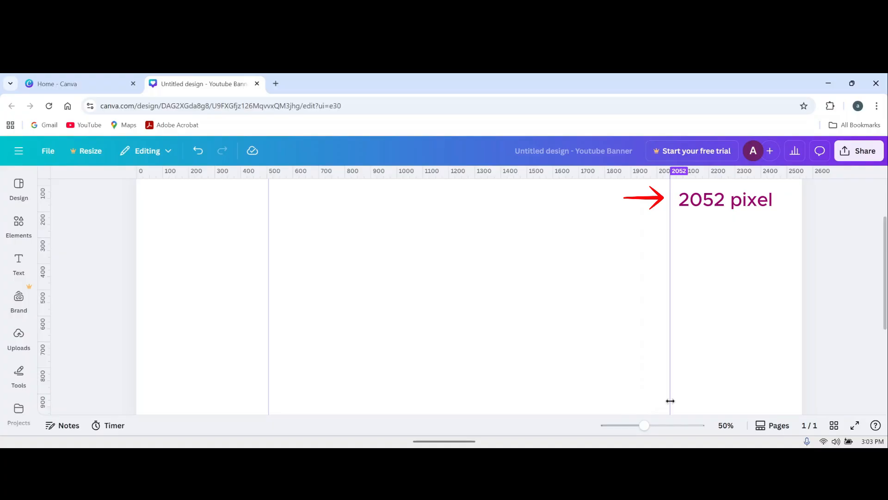
pyautogui.moveTo(670, 401); pyautogui.dragTo(670, 400)
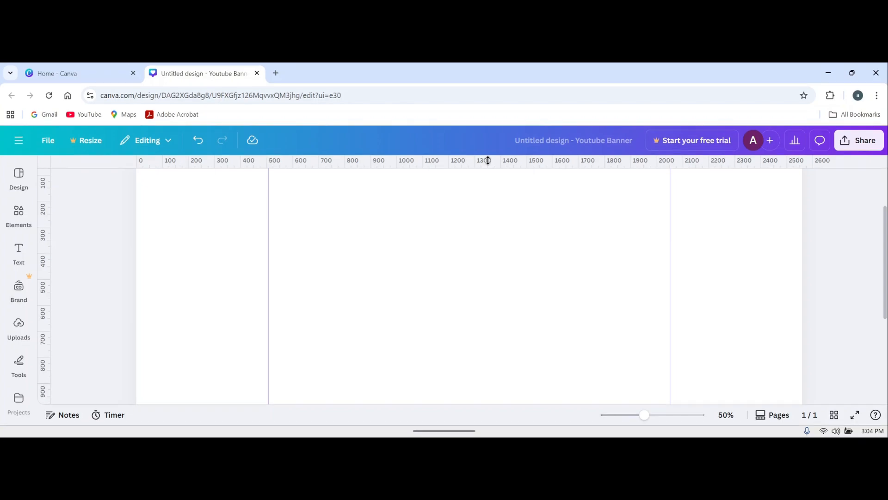
# Place two horizontal guides across the banner, at about 510 px and 931 px.
pyautogui.moveTo(487, 160); pyautogui.dragTo(456, 280)
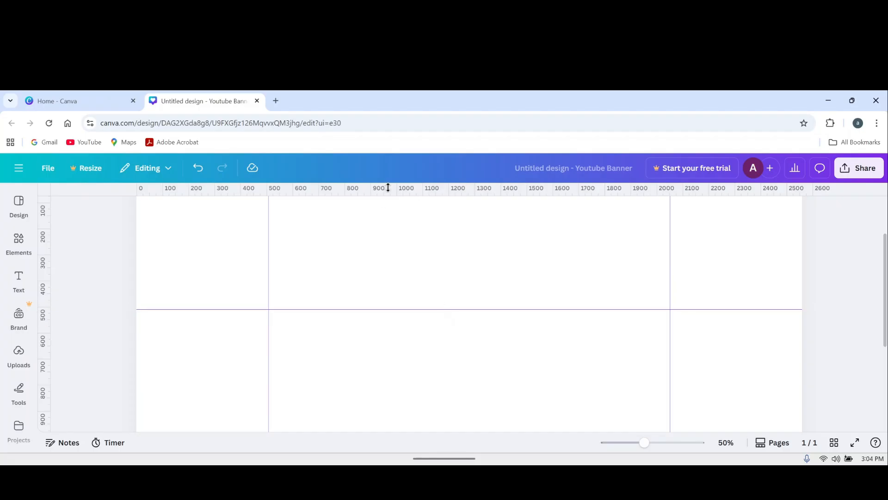
pyautogui.moveTo(388, 186); pyautogui.dragTo(340, 279)
pyautogui.scroll(-3, 365, 373)
pyautogui.scroll(3, 383, 342)
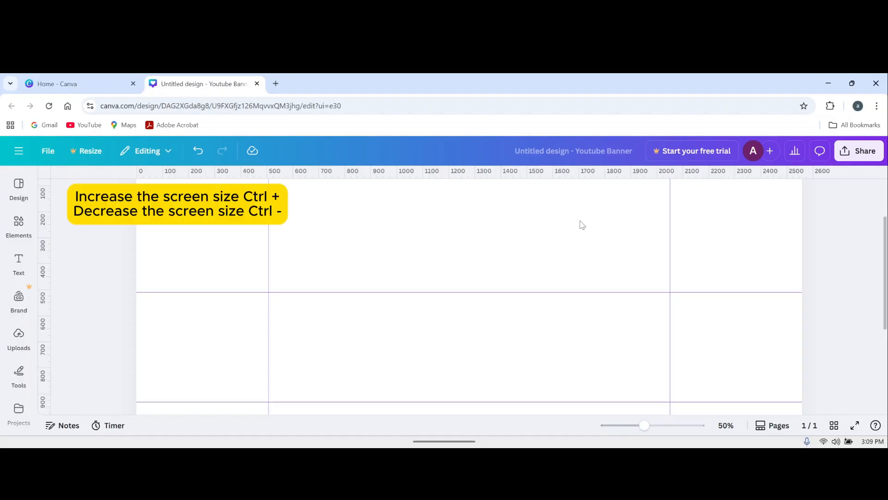
# Fill the banner background with the vertical gradient from light green through teal to dark green from the default gradient colors.
pyautogui.hotkey('ctrl', '-')
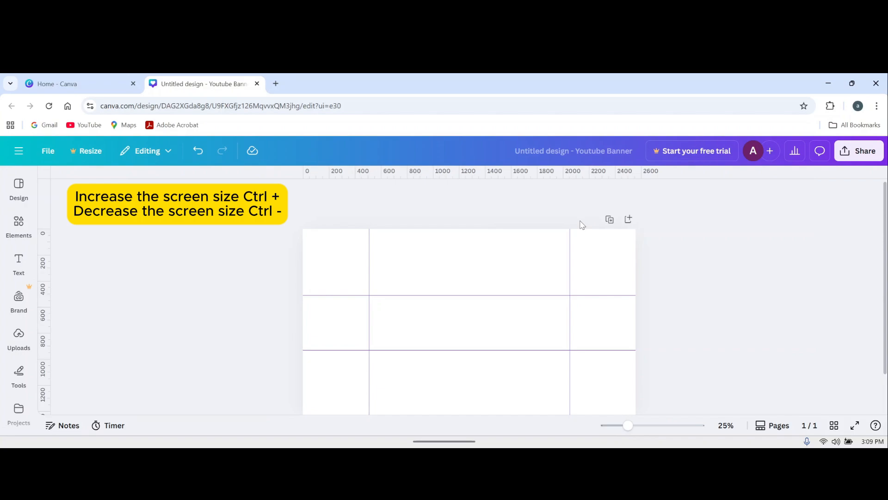
pyautogui.scroll(-2, 625, 224)
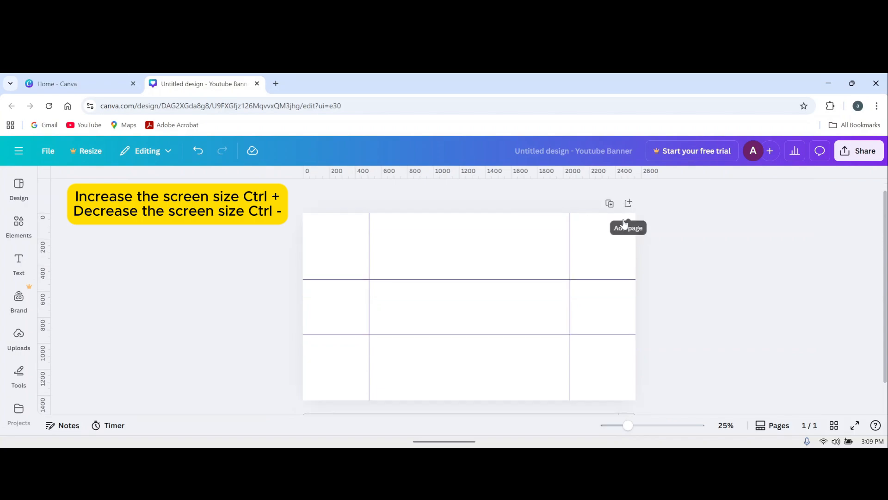
pyautogui.scroll(2, 624, 224)
pyautogui.click(479, 281)
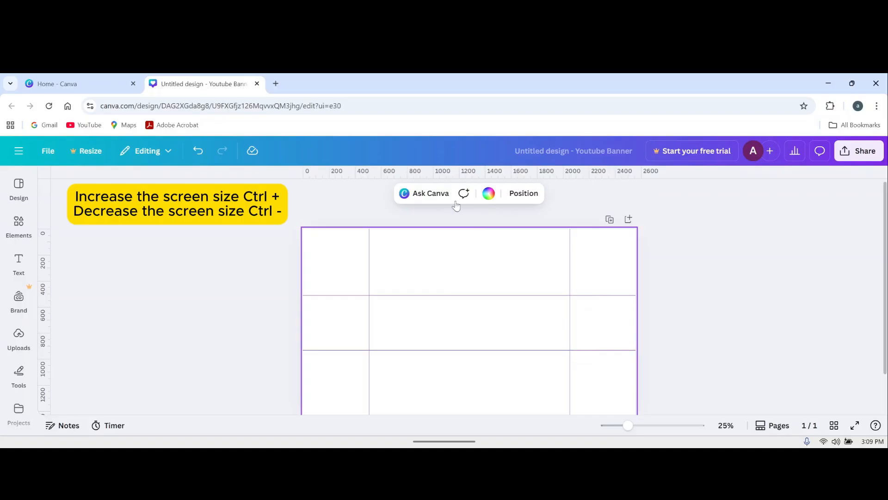
pyautogui.click(488, 199)
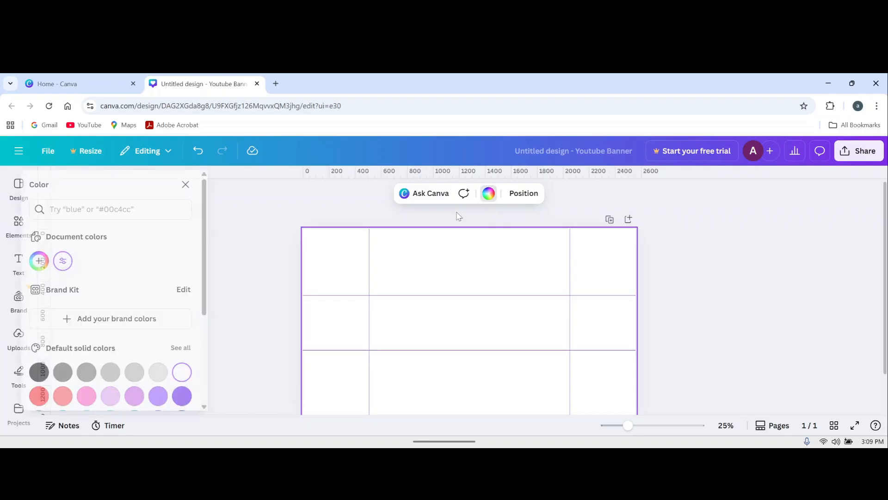
pyautogui.scroll(-2, 185, 330)
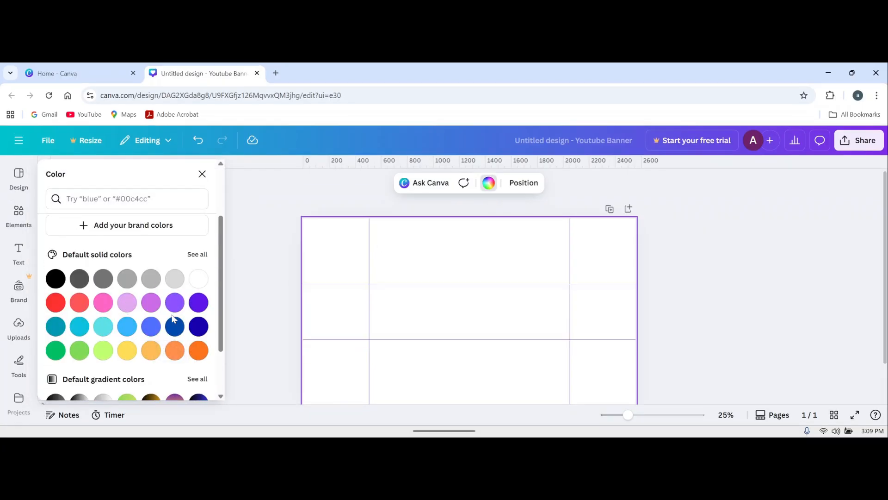
pyautogui.scroll(-2, 160, 347)
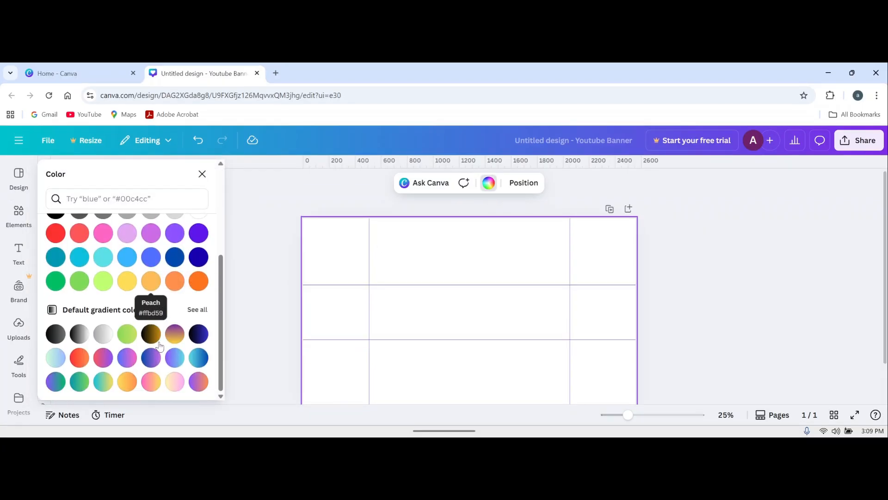
pyautogui.click(195, 310)
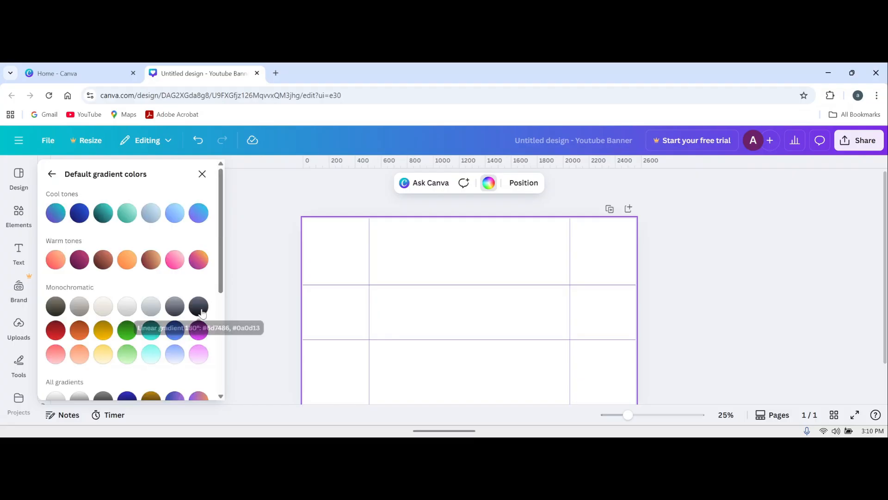
pyautogui.scroll(-3, 201, 314)
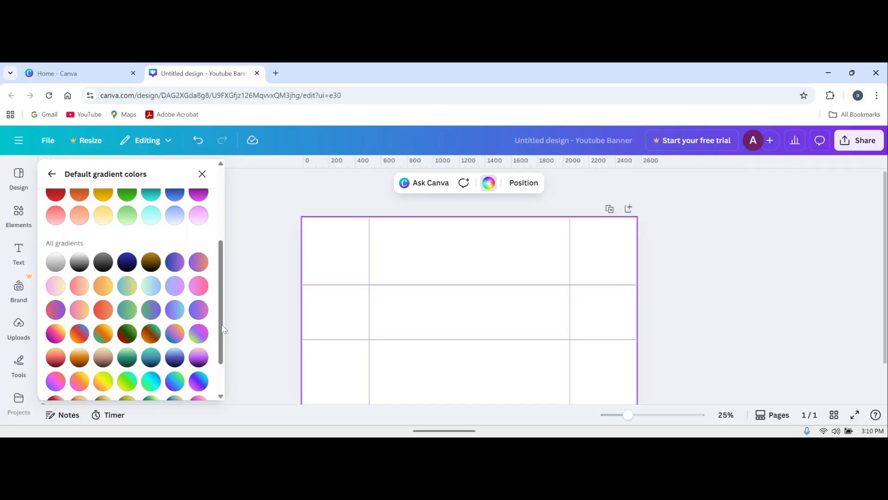
pyautogui.scroll(-1, 150, 373)
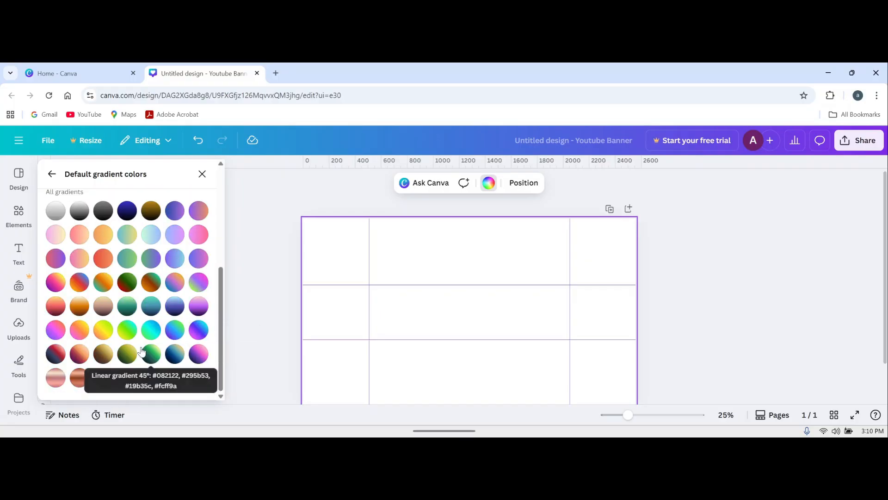
pyautogui.scroll(4, 143, 346)
pyautogui.scroll(-4, 144, 342)
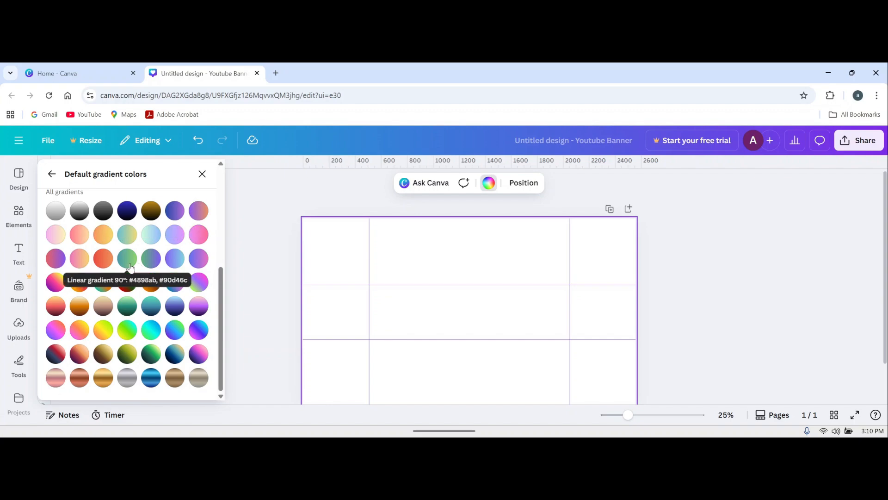
pyautogui.click(126, 306)
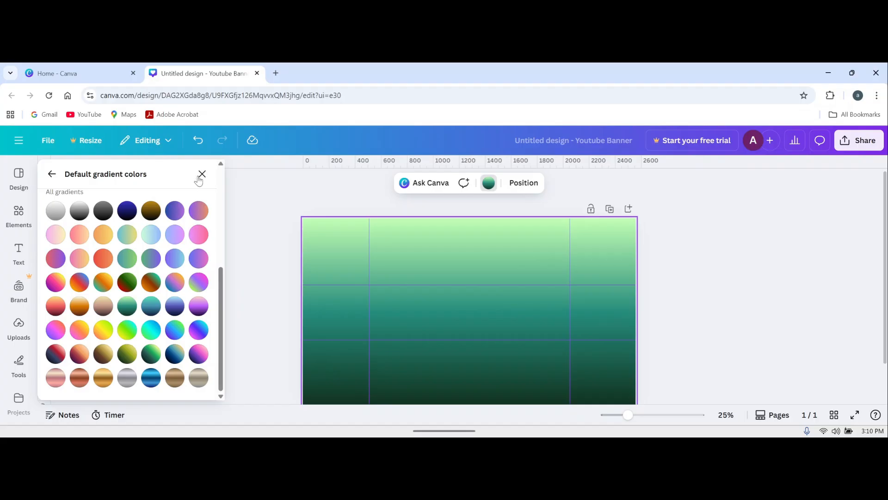
pyautogui.click(203, 175)
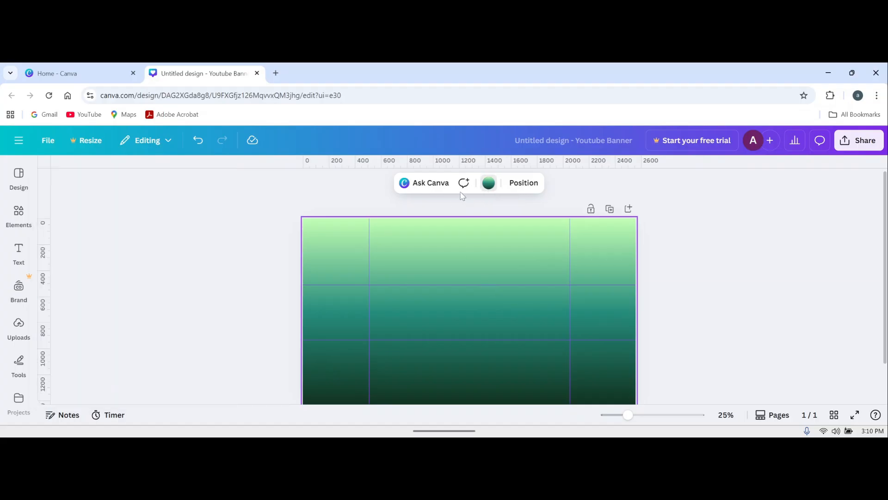
pyautogui.click(488, 183)
pyautogui.scroll(-3, 157, 347)
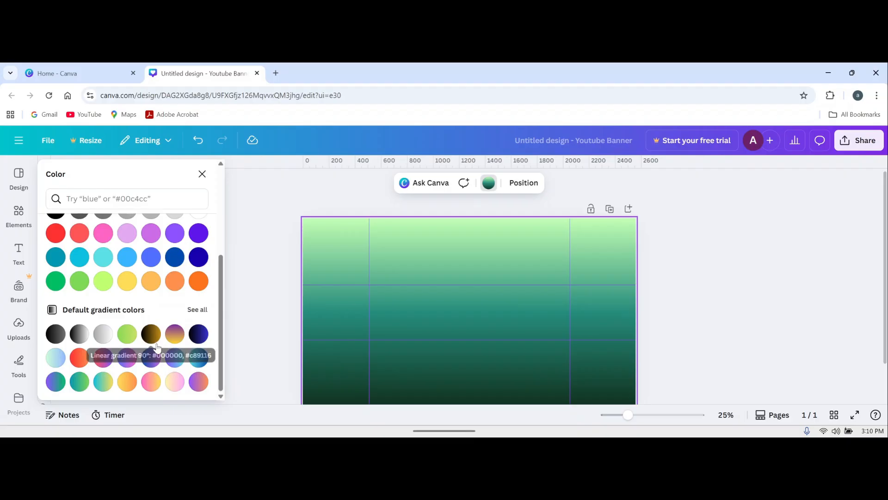
pyautogui.click(197, 309)
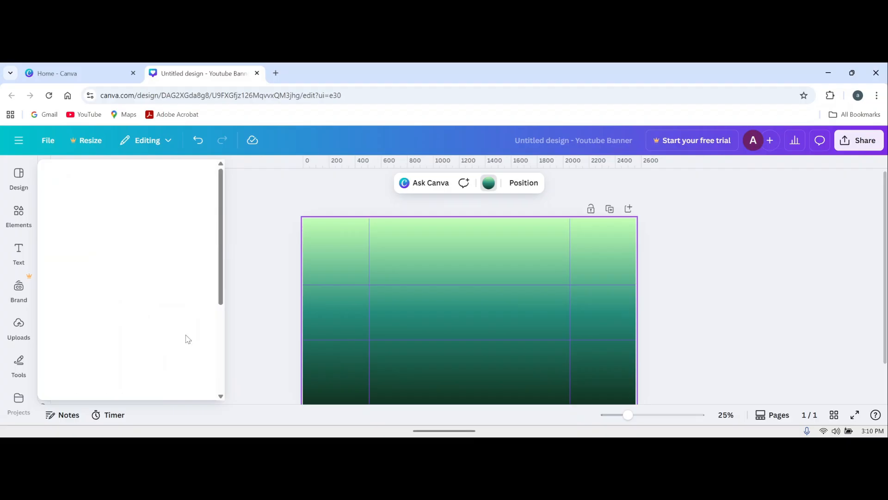
pyautogui.scroll(-5, 155, 293)
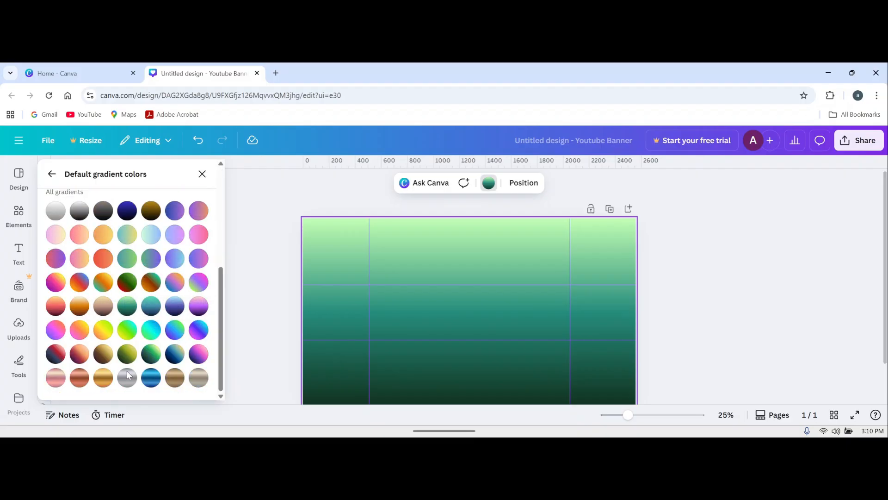
pyautogui.scroll(5, 152, 305)
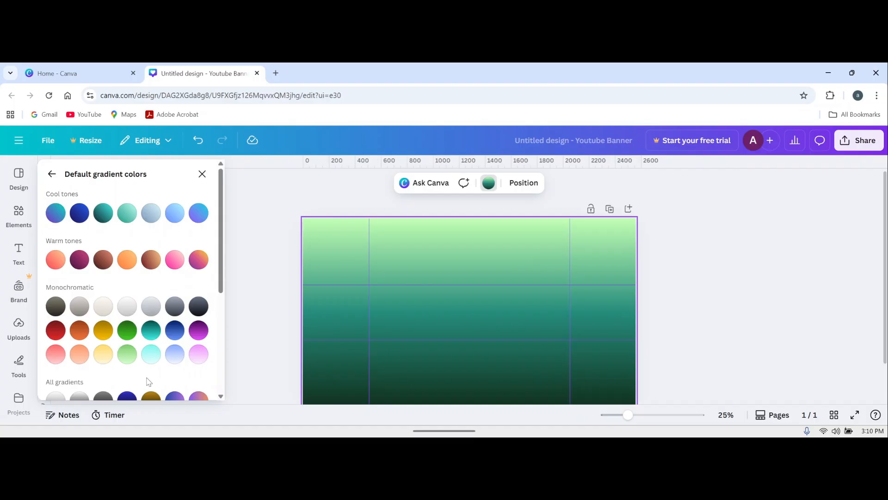
pyautogui.click(202, 174)
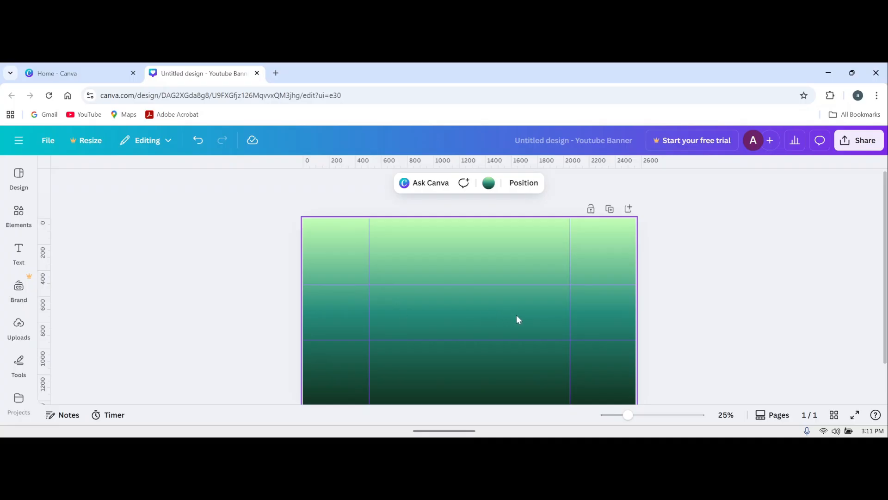
# Add a heading reading "AsmartGuide" and place it near the upper-left corner of the central area between the guides.
pyautogui.click(19, 252)
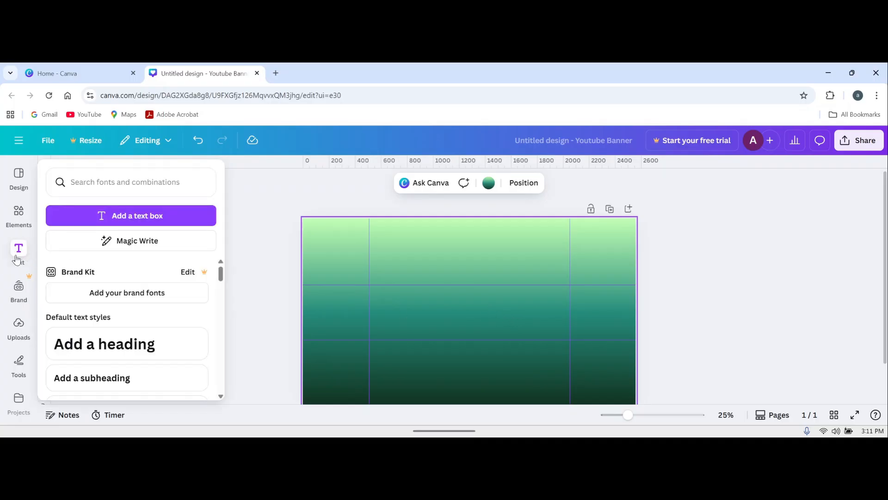
pyautogui.click(102, 345)
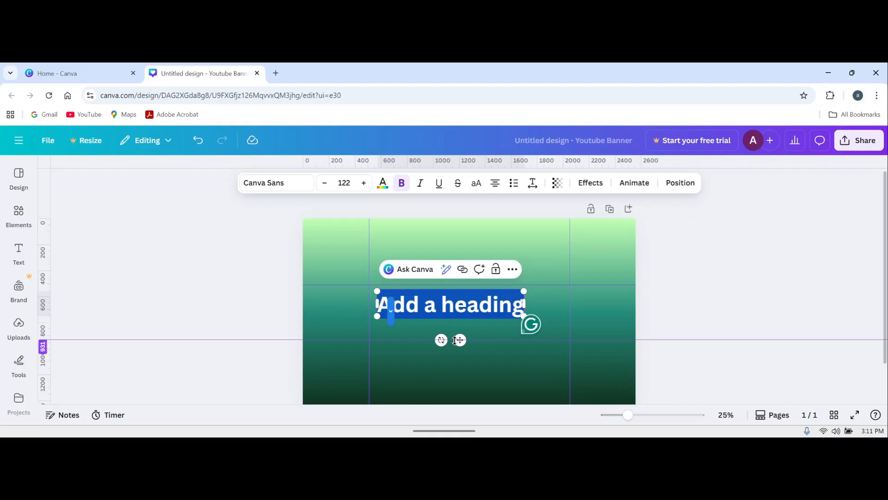
pyautogui.write('AsmartGuide')
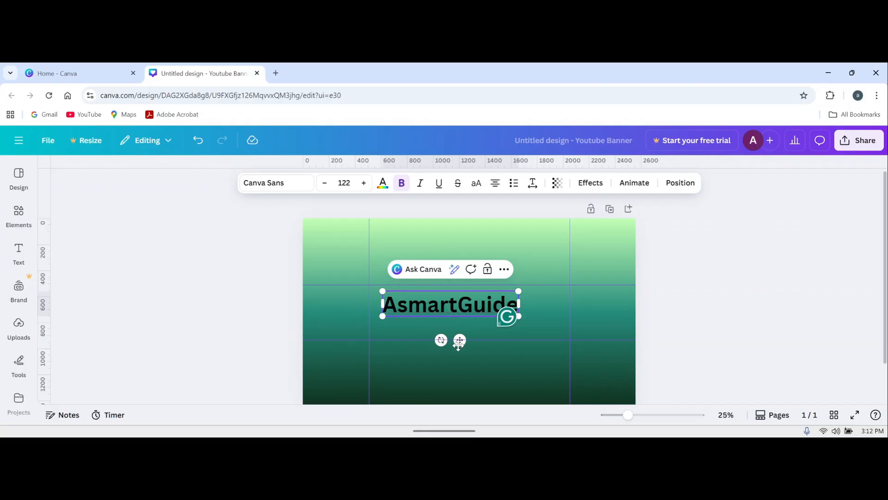
pyautogui.moveTo(458, 343); pyautogui.dragTo(449, 338)
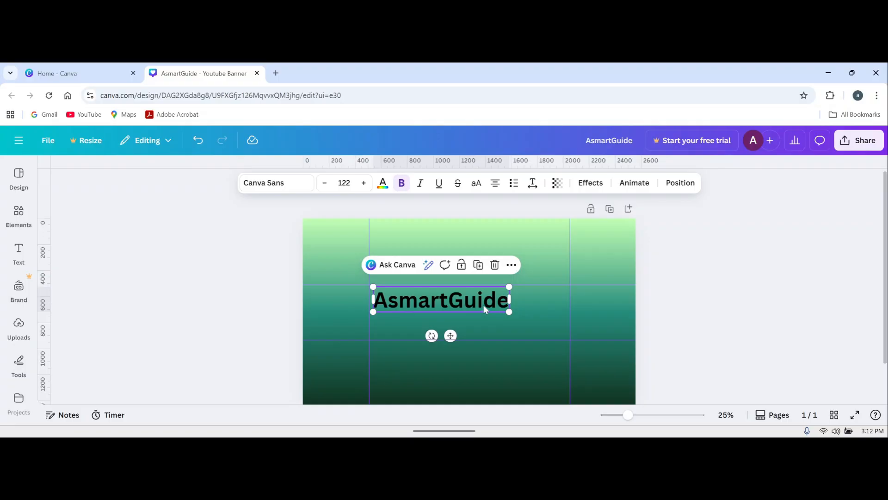
# Set the "AsmartGuide" heading's font to Arial and turn off its bold formatting.
pyautogui.click(280, 186)
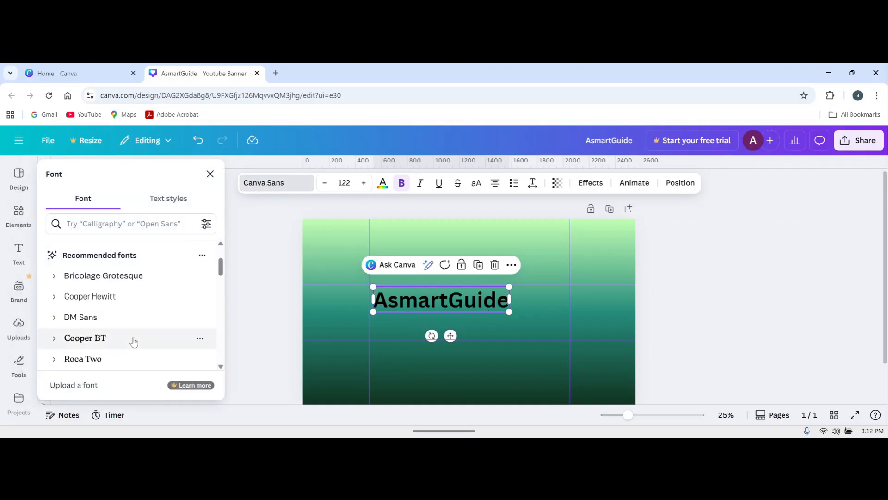
pyautogui.scroll(-6, 134, 342)
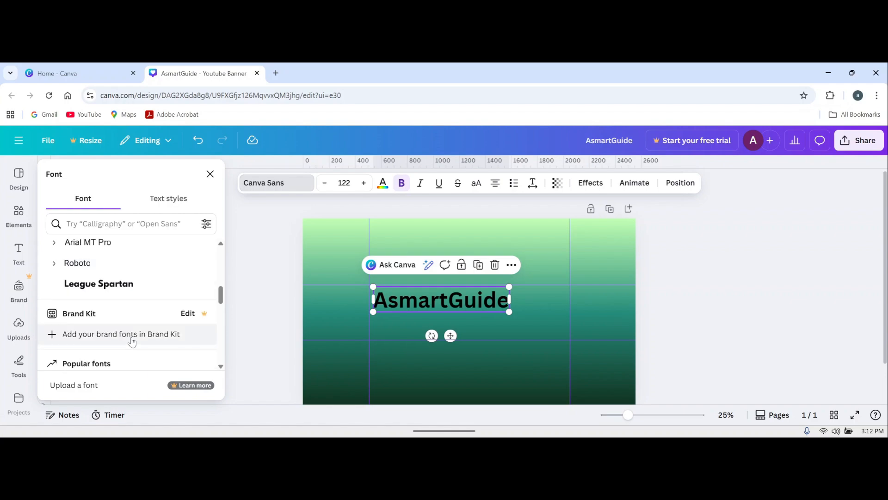
pyautogui.scroll(-3, 134, 340)
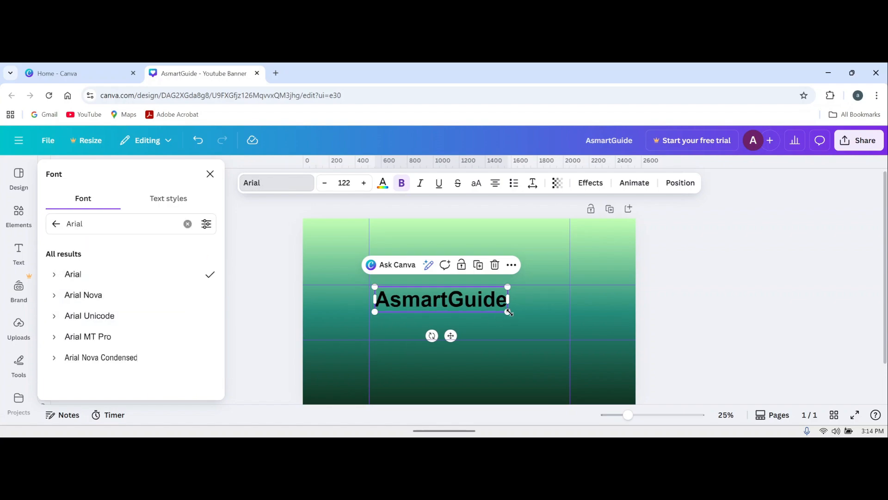
pyautogui.click(403, 185)
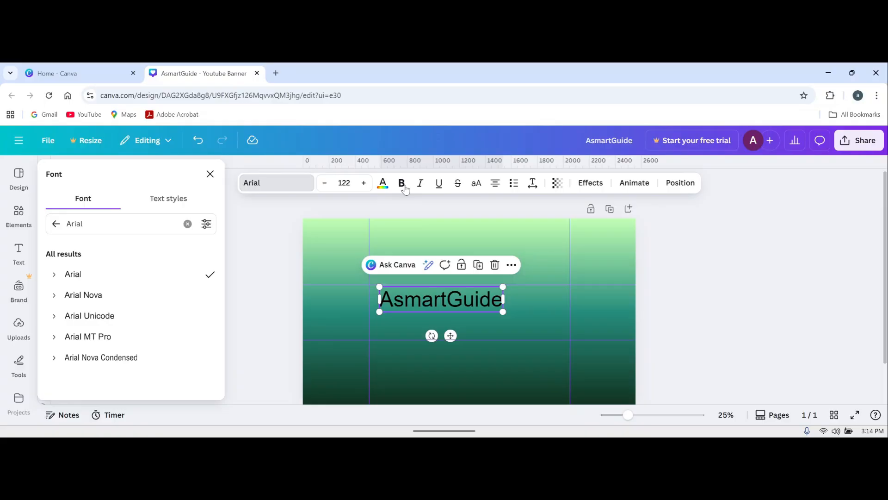
# Make the "AsmartGuide" heading bold and color its letters "ar" and "ui" white.
pyautogui.click(210, 176)
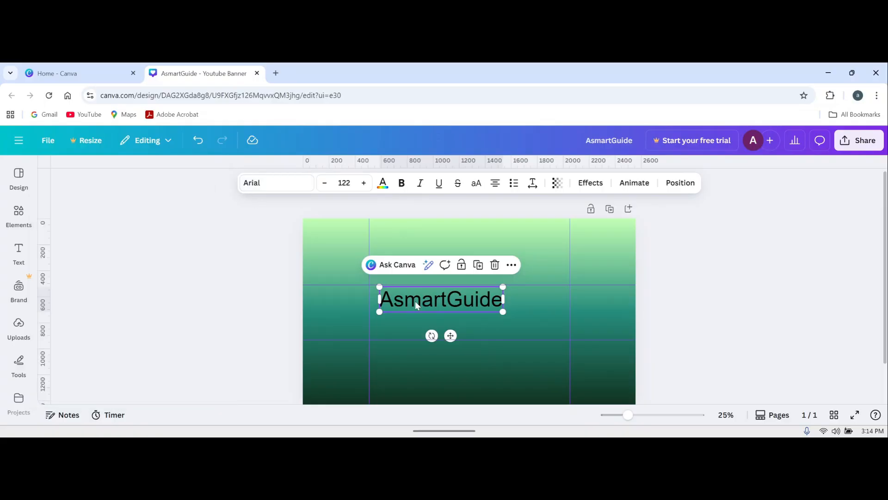
pyautogui.click(401, 183)
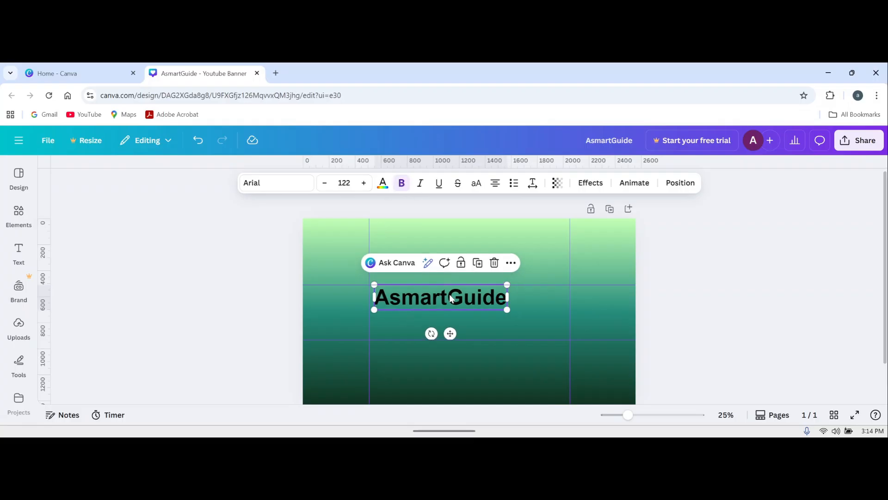
pyautogui.click(392, 299)
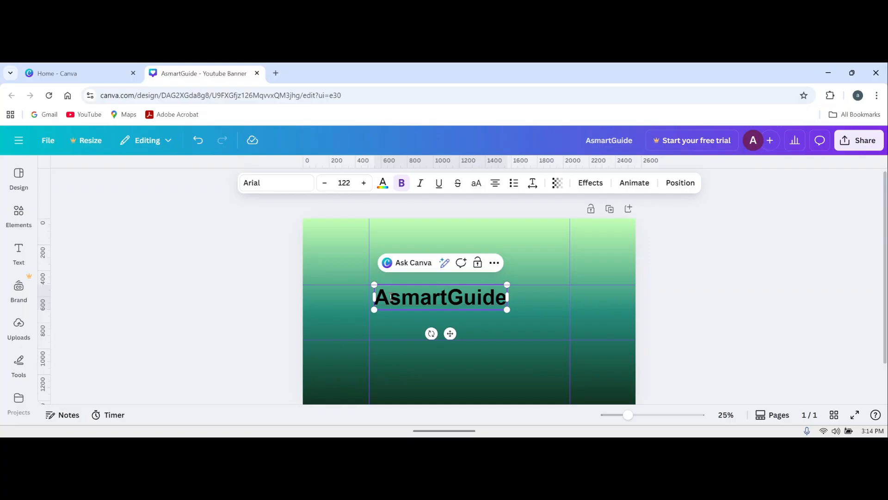
pyautogui.moveTo(394, 298); pyautogui.dragTo(439, 302)
pyautogui.click(430, 299)
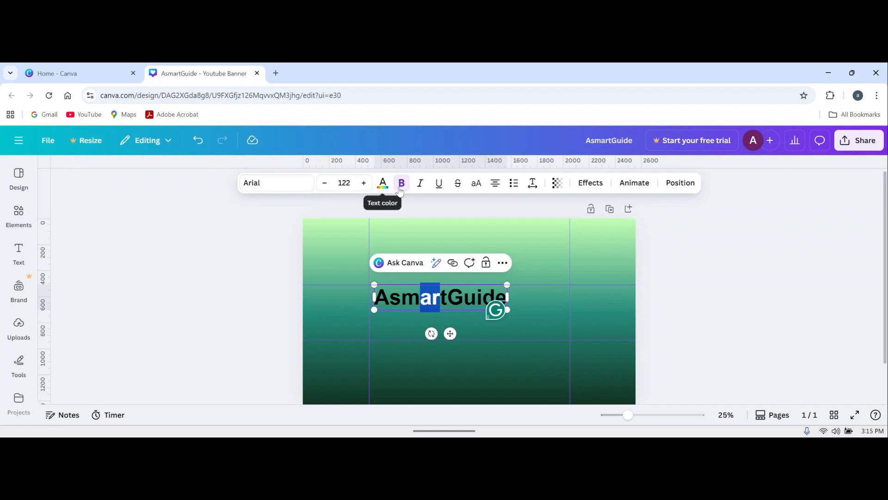
pyautogui.click(382, 183)
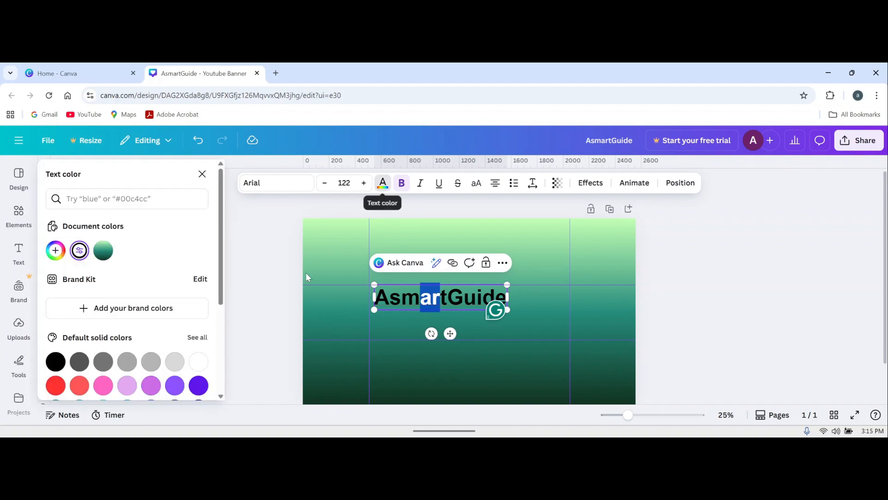
pyautogui.click(202, 365)
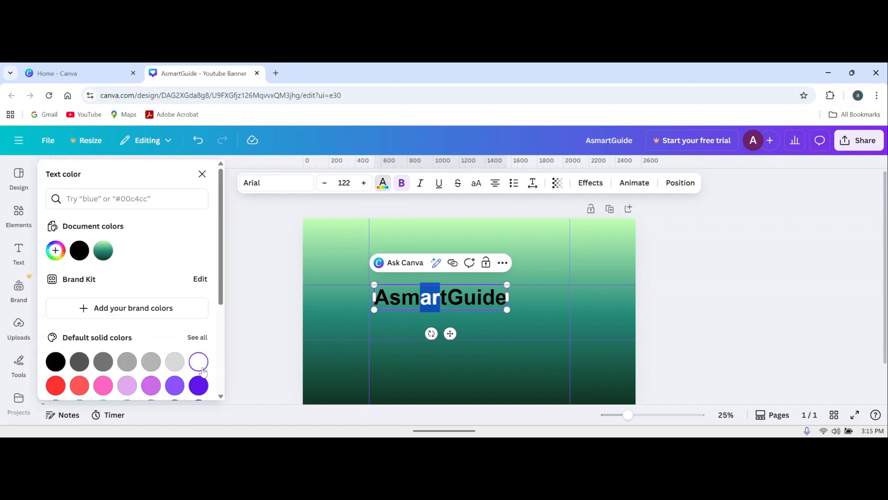
pyautogui.click(505, 332)
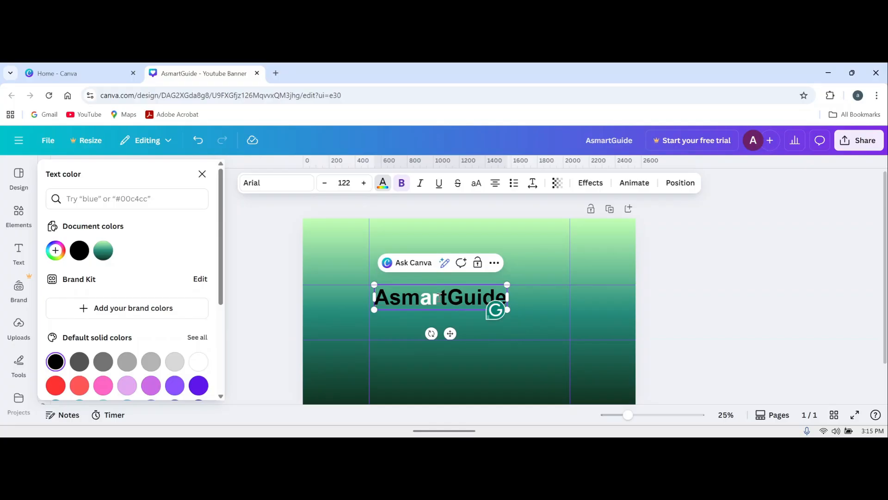
pyautogui.moveTo(464, 298); pyautogui.dragTo(483, 300)
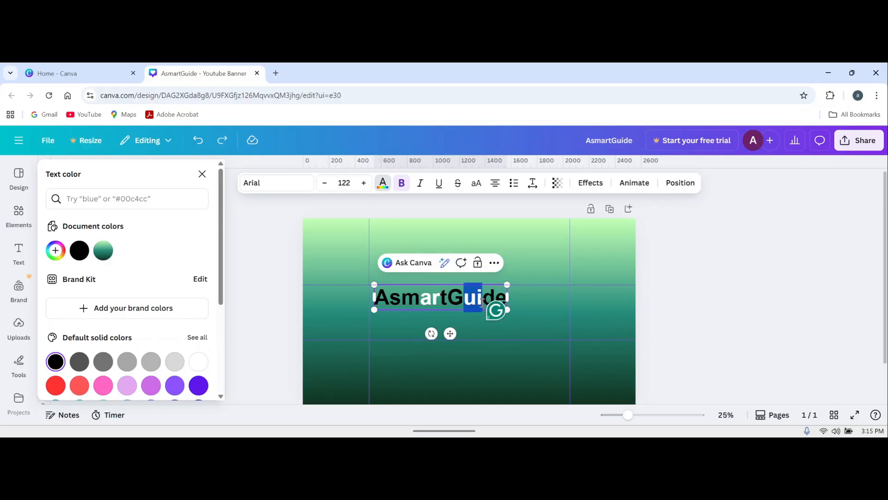
pyautogui.click(199, 364)
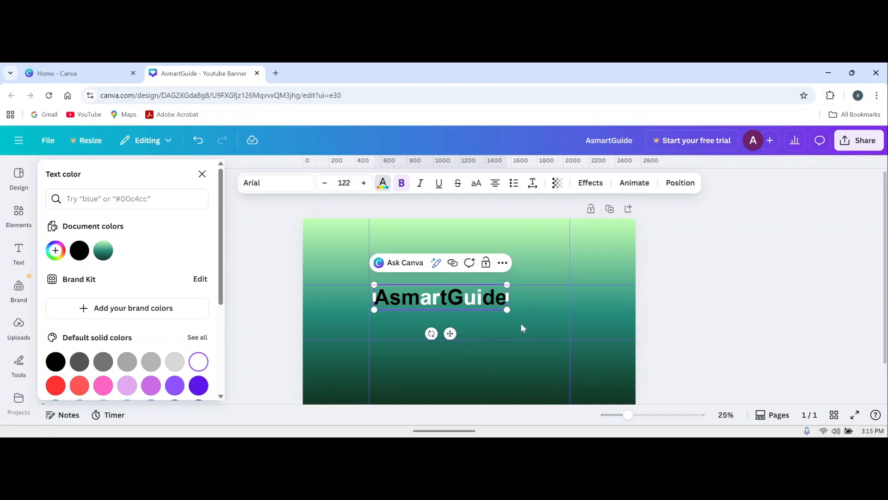
# Remove the bold formatting from the white letters "ar" and "ui" in the "AsmartGuide" heading.
pyautogui.click(415, 301)
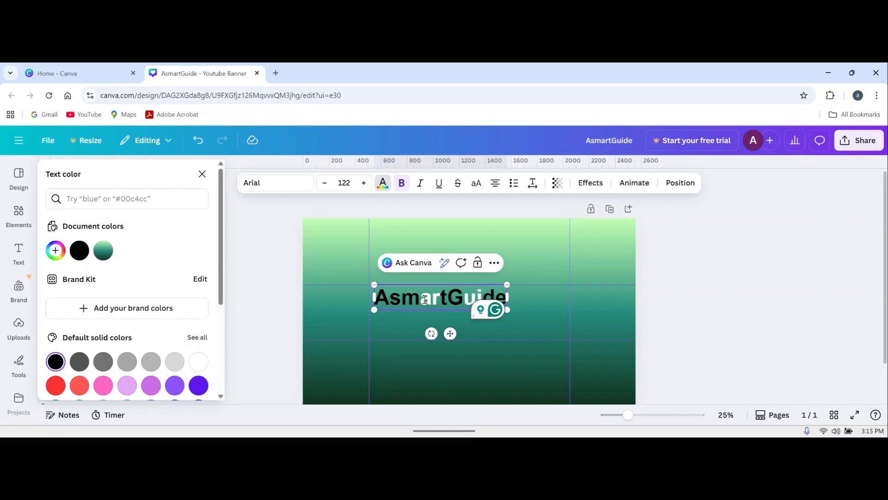
pyautogui.moveTo(420, 300); pyautogui.dragTo(437, 301)
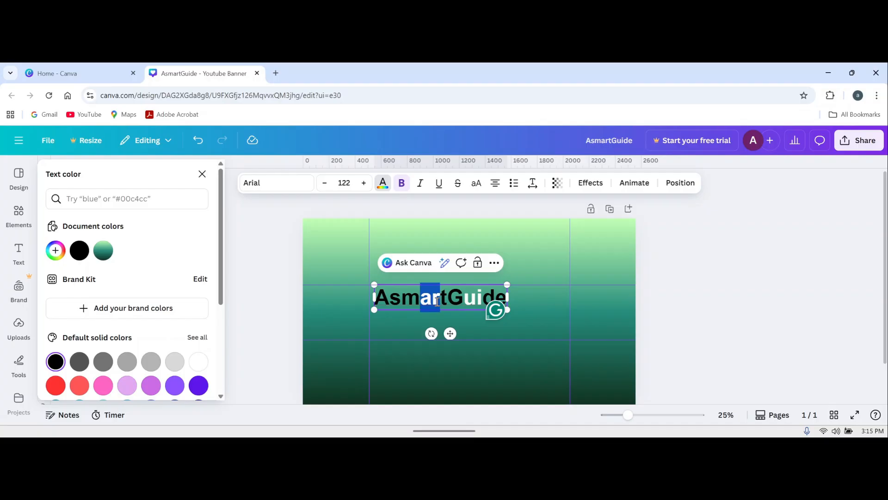
pyautogui.click(401, 187)
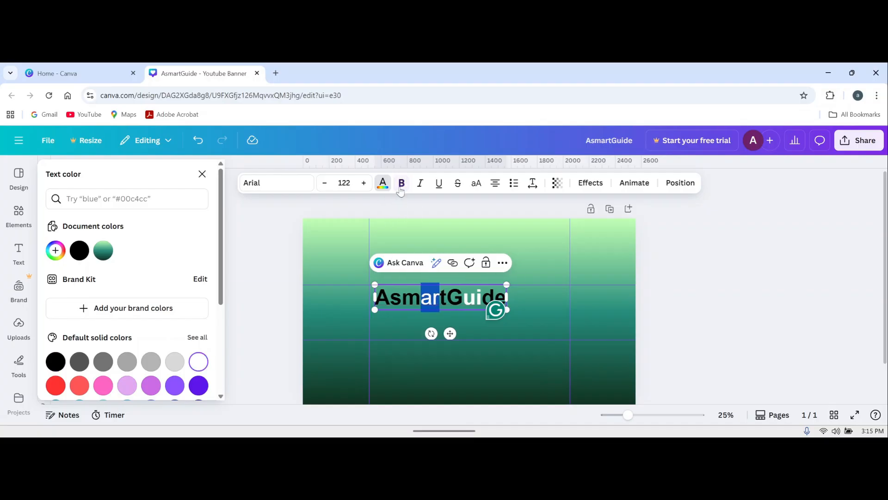
pyautogui.moveTo(461, 298); pyautogui.dragTo(482, 299)
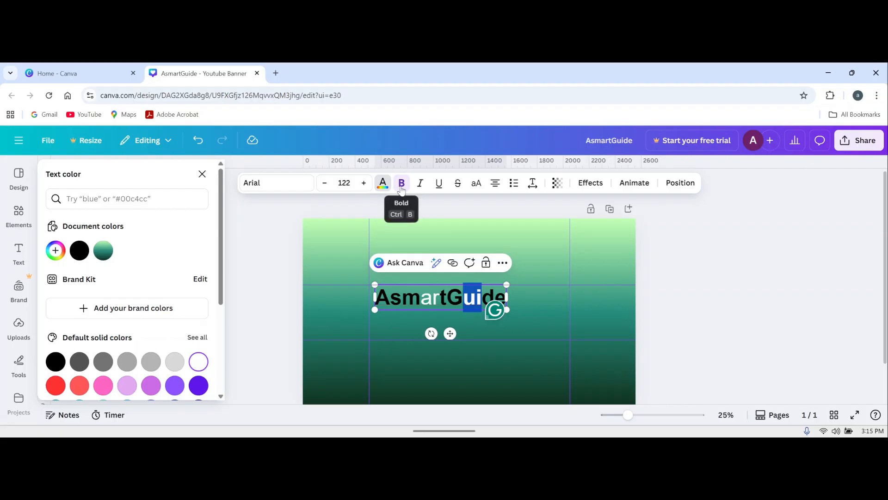
pyautogui.click(553, 309)
# Move the "AsmartGuide" heading slightly up, close to the upper horizontal guide.
pyautogui.click(438, 301)
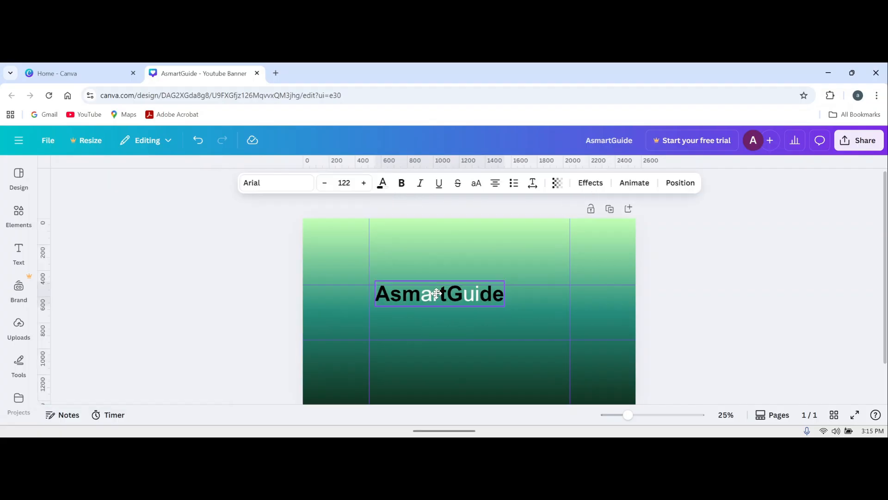
pyautogui.moveTo(438, 300); pyautogui.dragTo(436, 293)
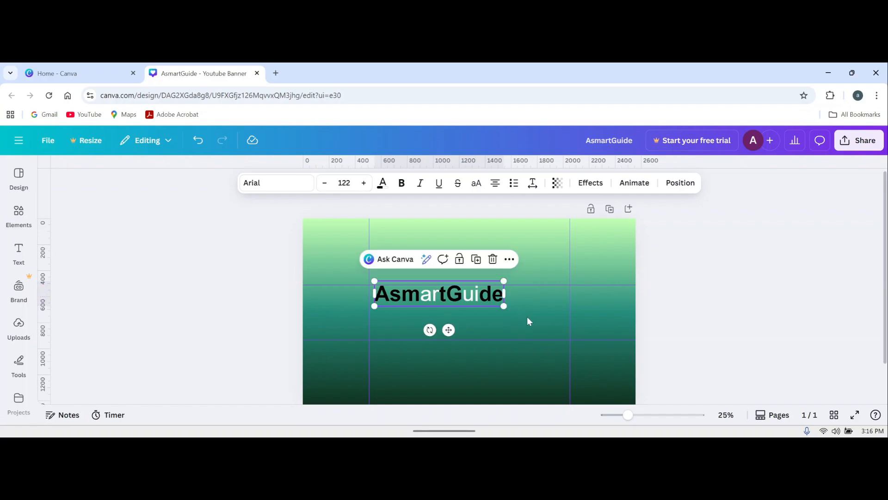
pyautogui.click(504, 334)
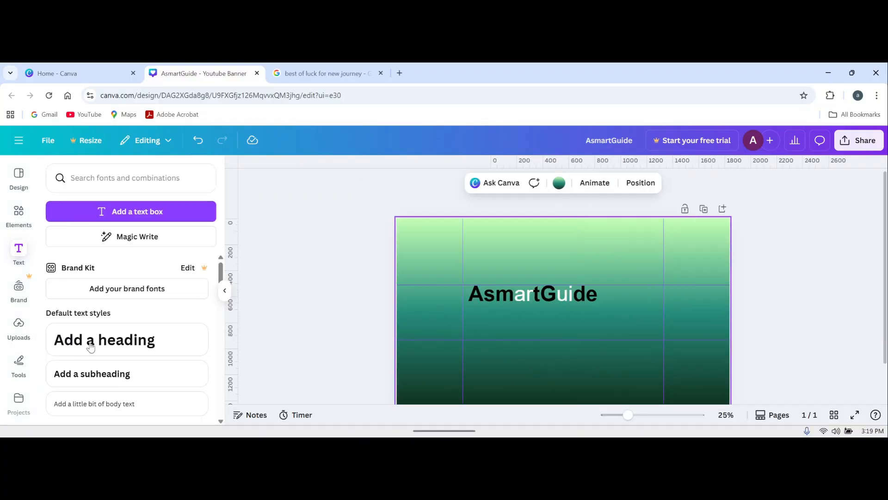
# Add a heading reading "Good luck on your new path." below the "AsmartGuide" heading.
pyautogui.click(91, 346)
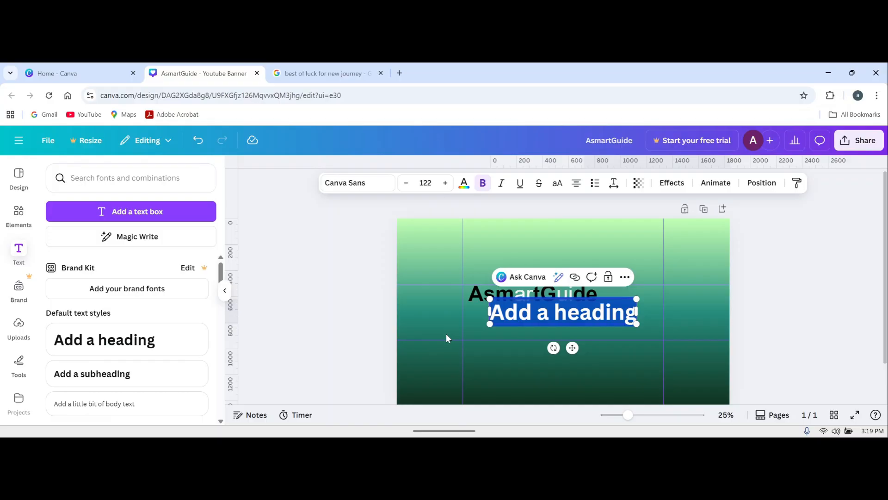
pyautogui.moveTo(570, 349); pyautogui.dragTo(552, 357)
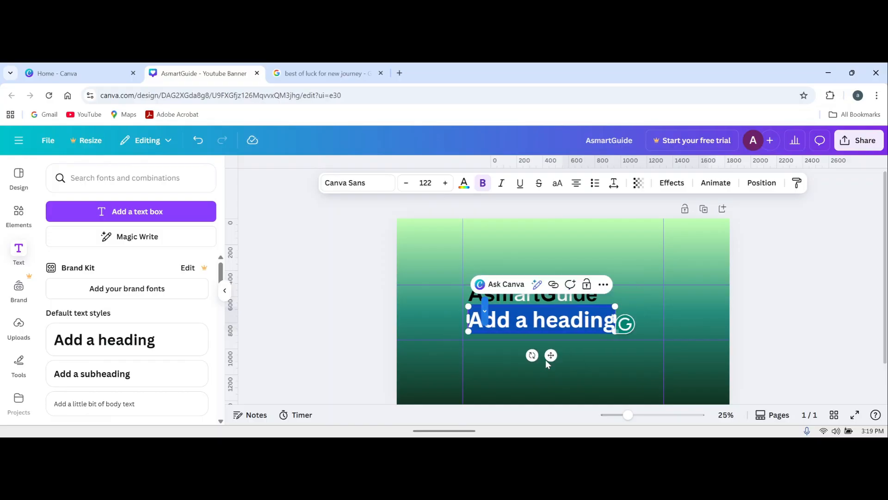
pyautogui.write('Good luck on your new path.')
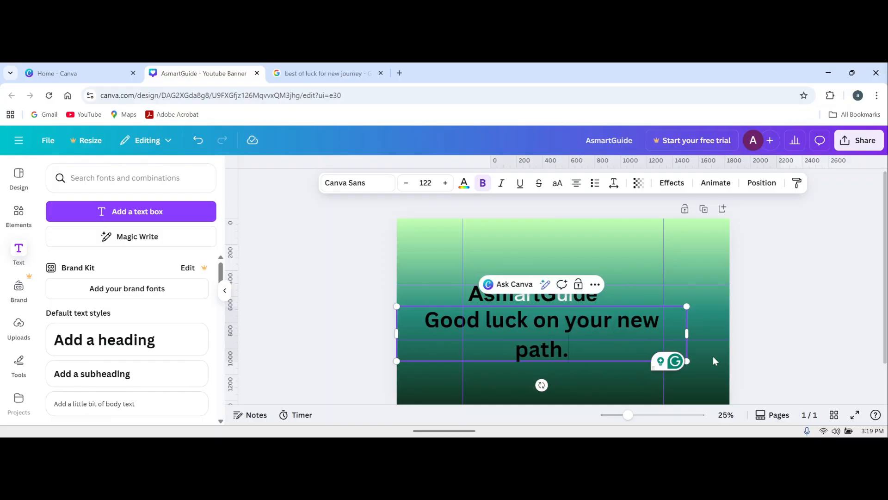
# Scale the "Good luck on your new path." text down to size 43.5 and fit it on one line beneath "AsmartGuide".
pyautogui.moveTo(687, 361); pyautogui.dragTo(500, 326)
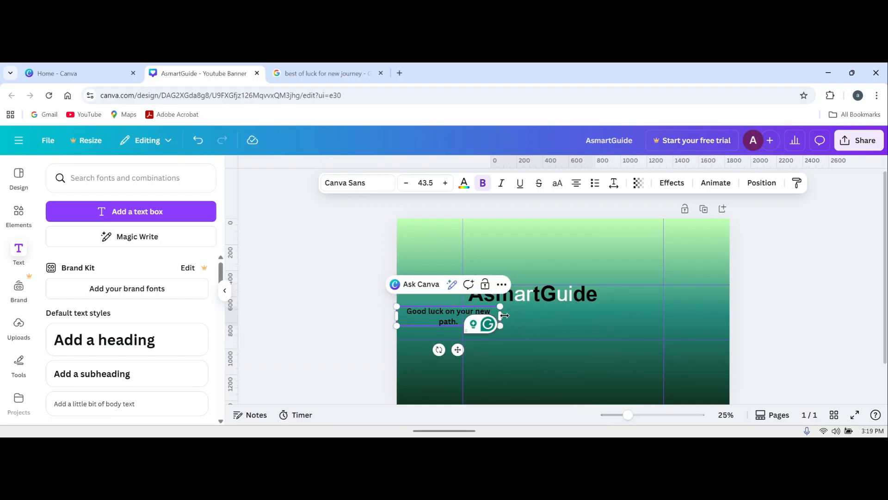
pyautogui.moveTo(504, 315); pyautogui.dragTo(592, 315)
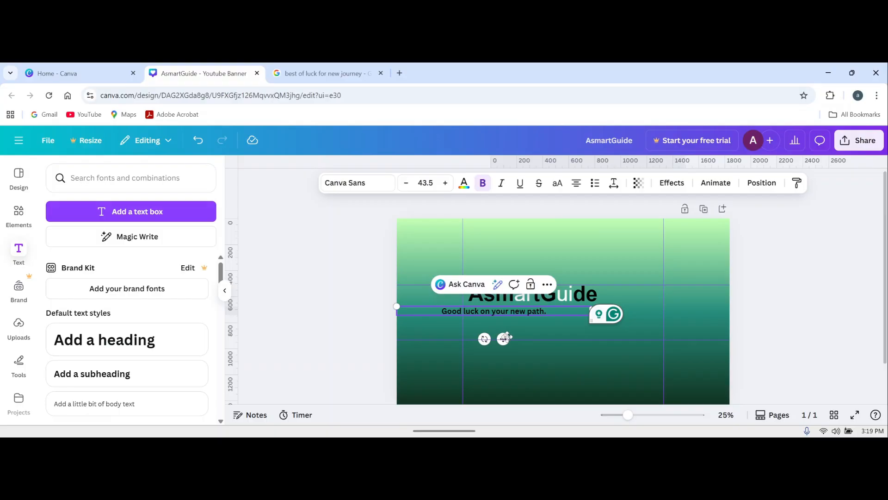
pyautogui.moveTo(503, 338); pyautogui.dragTo(531, 337)
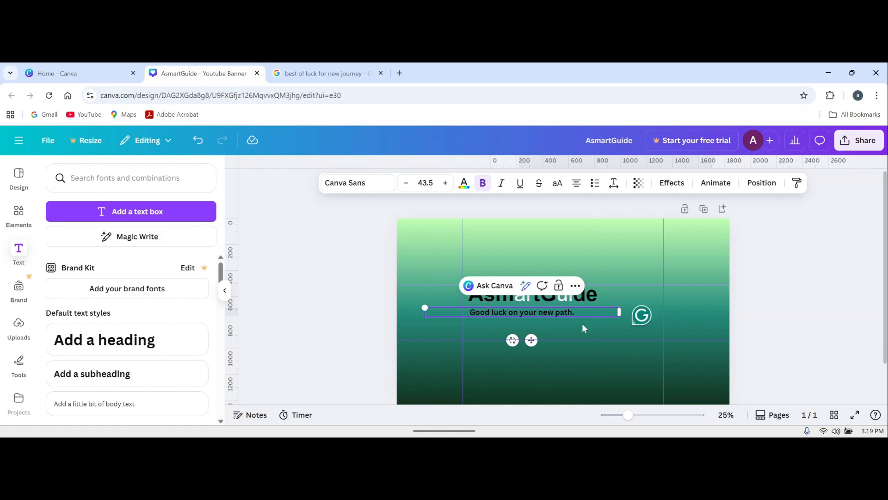
# Set the "Good luck on your new path." font size to 46.5 and align its start with the "AsmartGuide" heading.
pyautogui.click(445, 183)
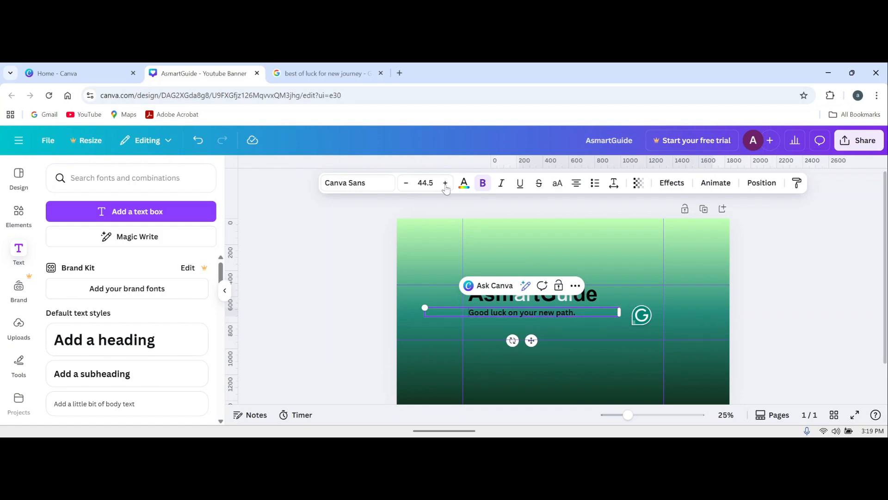
pyautogui.click(445, 183)
pyautogui.click(445, 183)
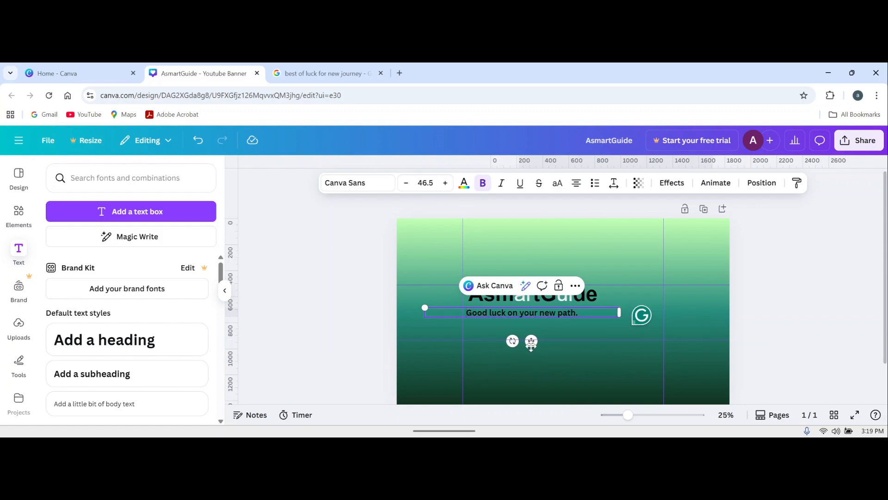
pyautogui.moveTo(531, 341); pyautogui.dragTo(536, 345)
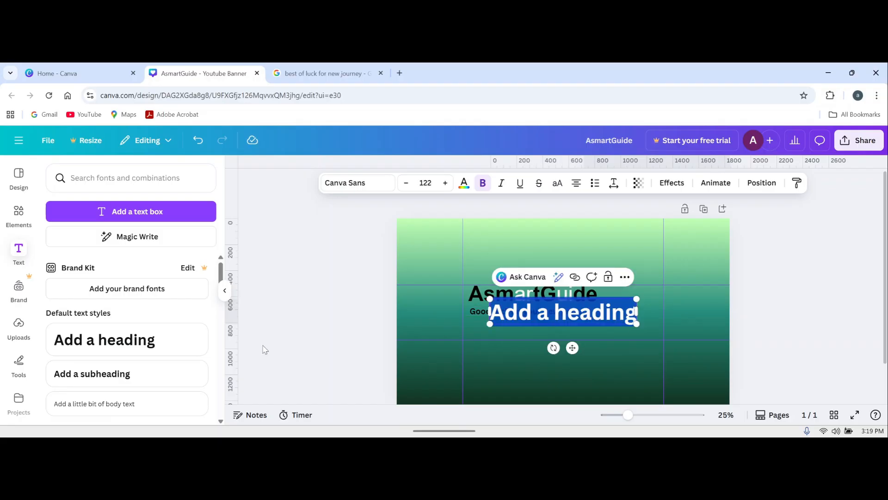
# Add a heading reading "May it be rewarding and inspiring." and scale it down to font size 49.4.
pyautogui.moveTo(572, 349); pyautogui.dragTo(557, 363)
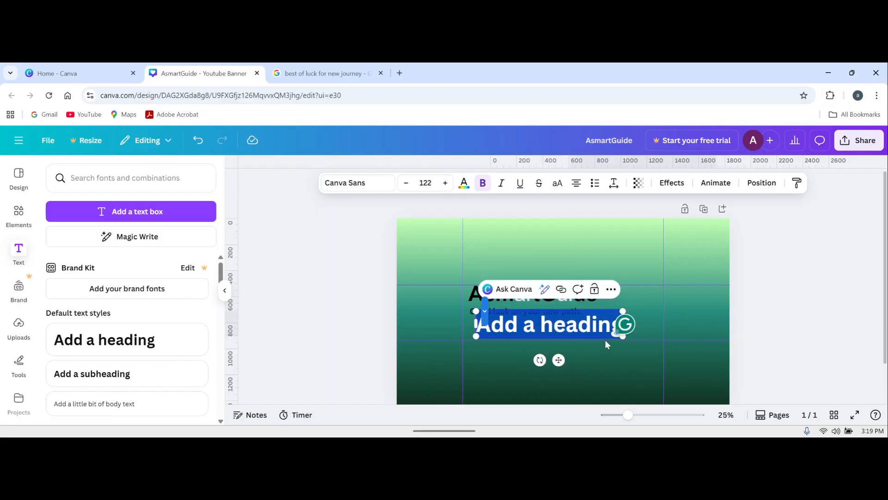
pyautogui.write('May it be rewarding and inspiring.')
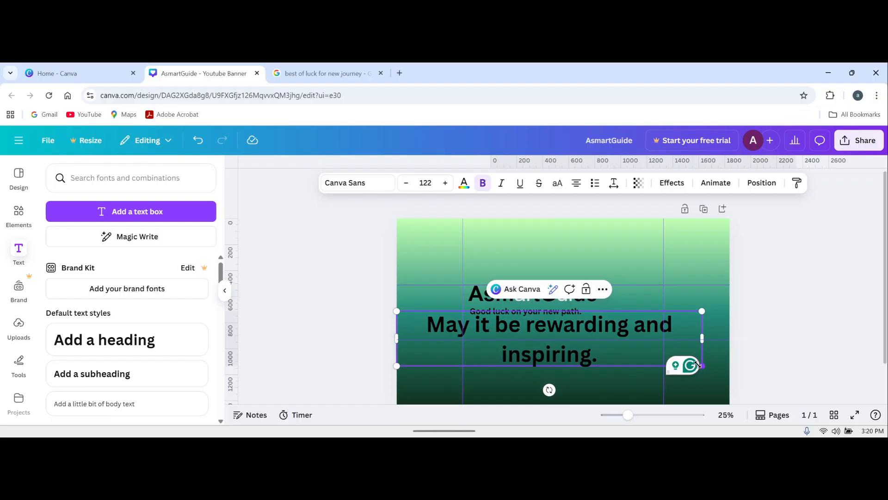
pyautogui.moveTo(702, 365); pyautogui.dragTo(520, 333)
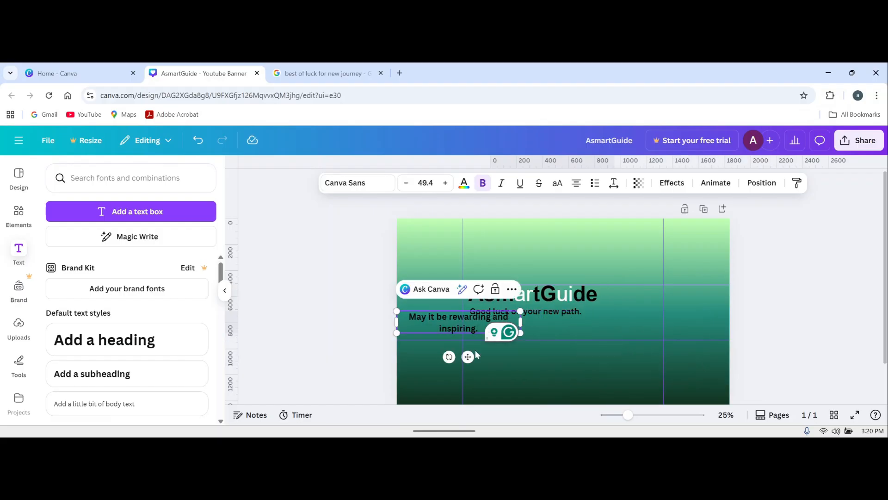
# Place "May it be rewarding and inspiring." under the "Good luck on your new path." line and widen its box to fit one line.
pyautogui.moveTo(467, 357); pyautogui.dragTo(530, 362)
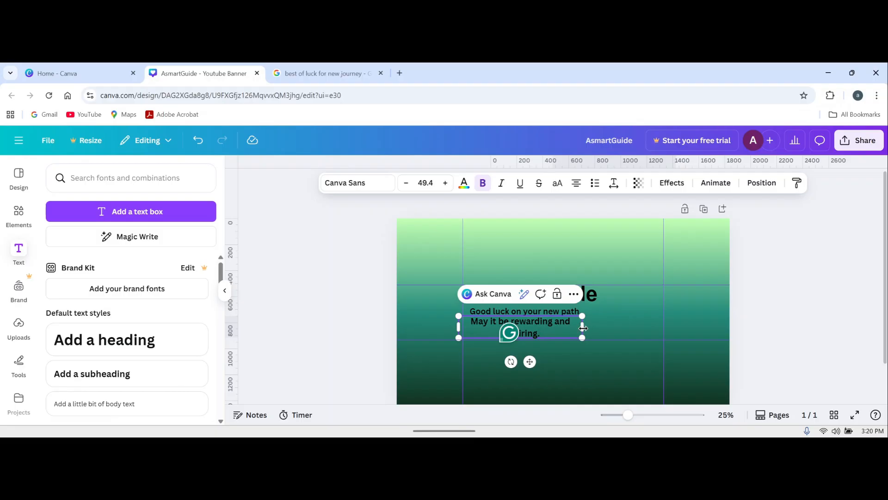
pyautogui.moveTo(583, 327); pyautogui.dragTo(618, 327)
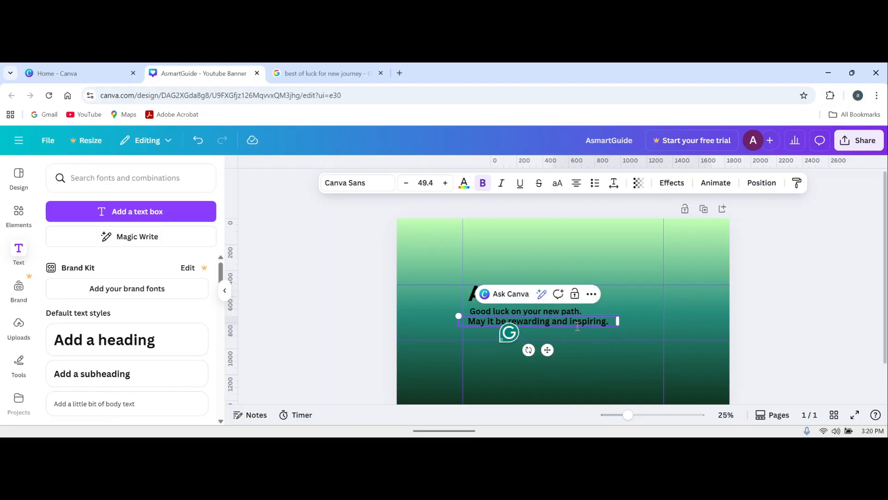
pyautogui.moveTo(547, 350); pyautogui.dragTo(548, 354)
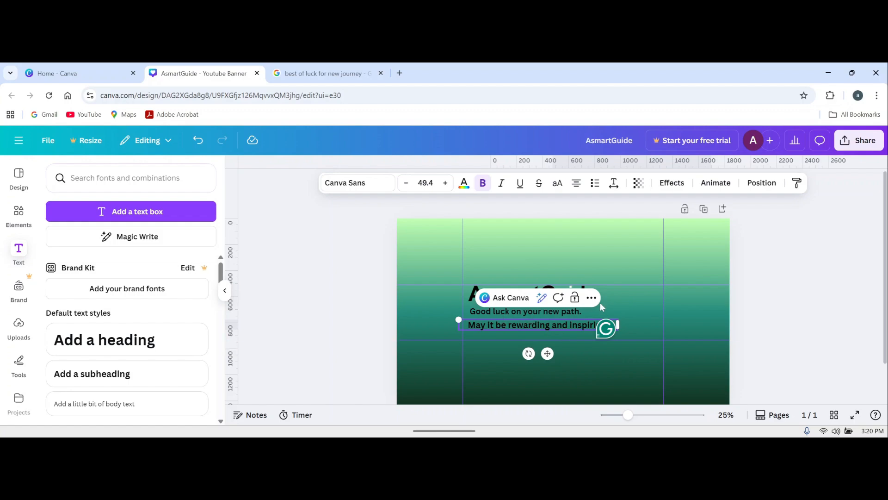
pyautogui.click(692, 304)
pyautogui.click(777, 303)
# Set the "May it be rewarding and inspiring." font size to 46.4 and align its start with the line above.
pyautogui.click(515, 309)
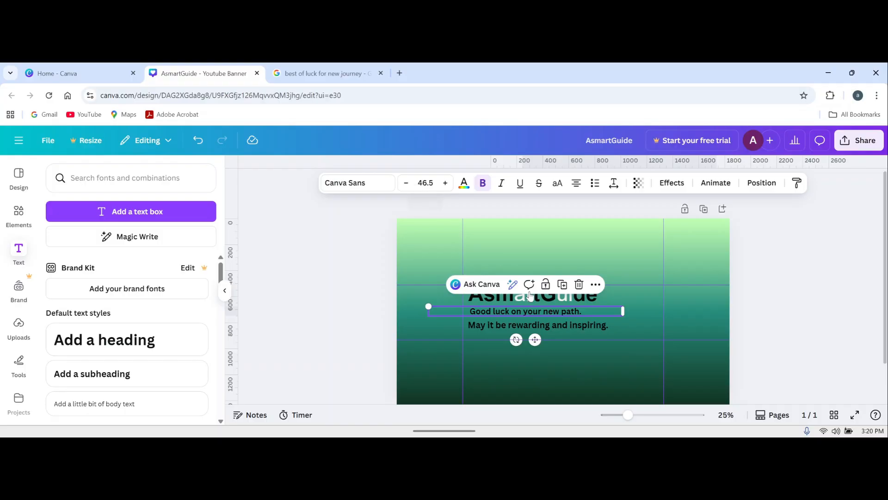
pyautogui.click(576, 324)
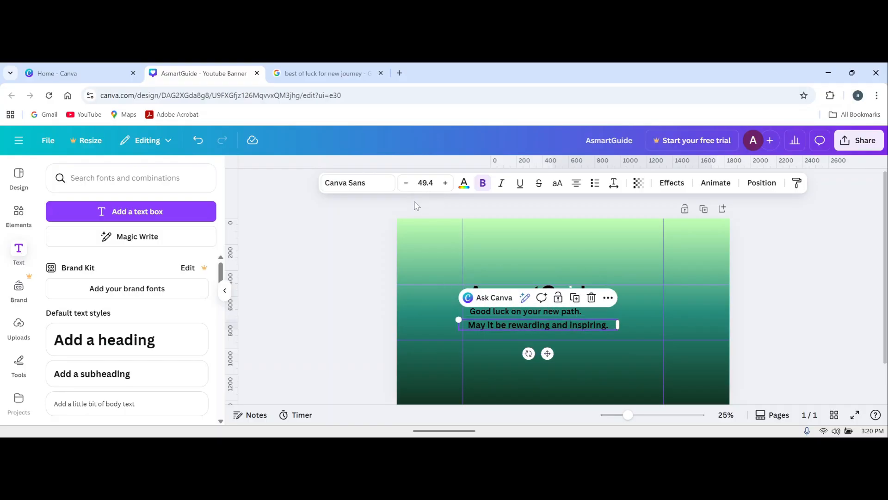
pyautogui.click(406, 185)
pyautogui.click(406, 185)
pyautogui.click(405, 185)
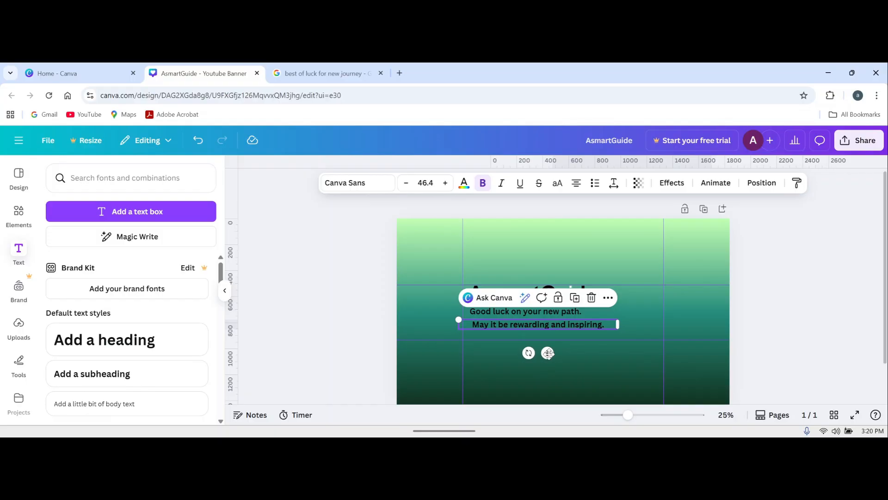
pyautogui.moveTo(547, 353); pyautogui.dragTo(546, 354)
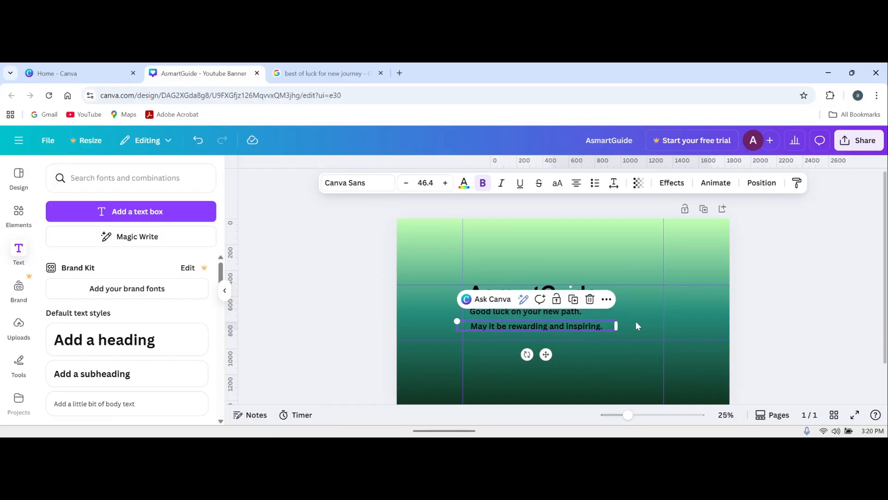
# Apply the Background text effect to the "May it be rewarding and inspiring." line.
pyautogui.click(673, 184)
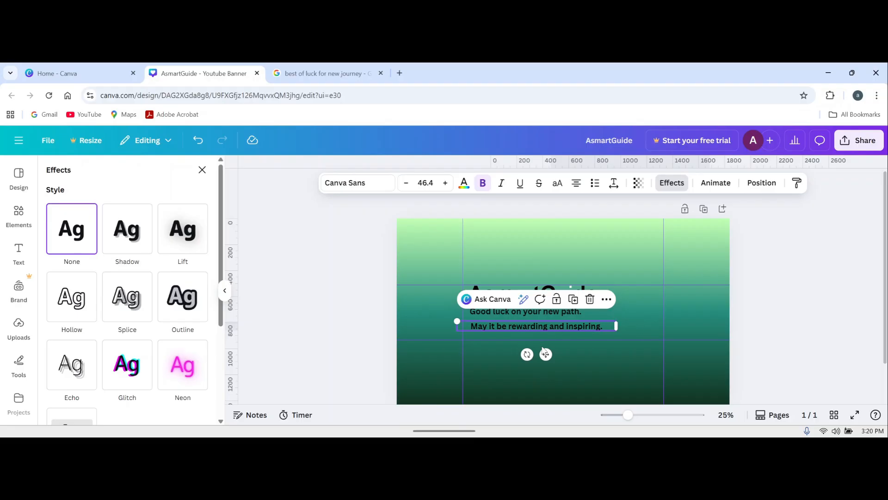
pyautogui.scroll(-3, 72, 367)
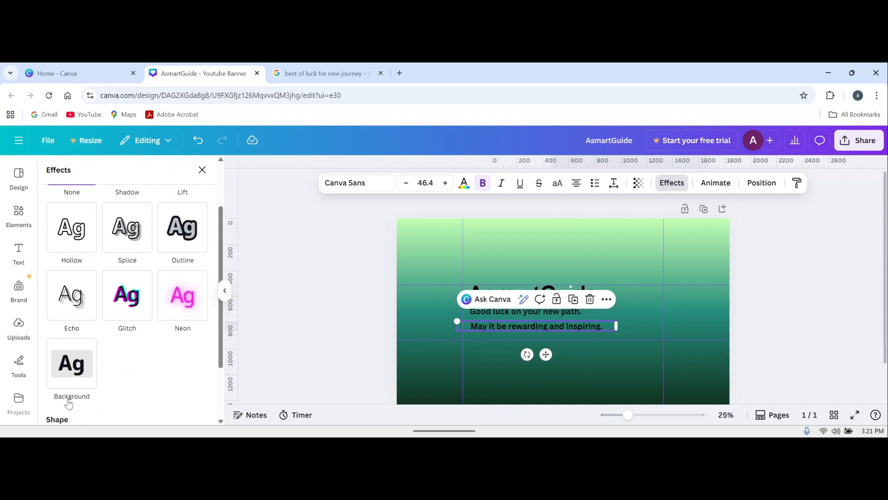
pyautogui.click(72, 363)
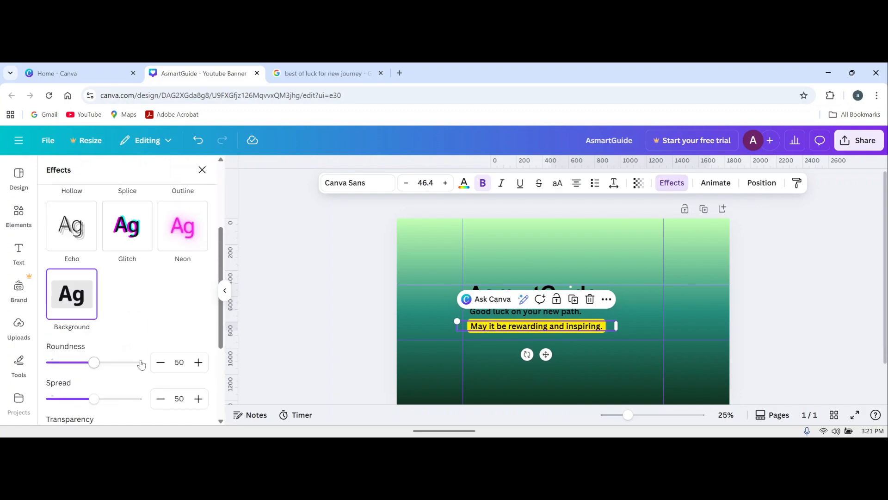
# Try light blue shades for the tagline's background effect and settle on light gray.
pyautogui.scroll(-2, 142, 337)
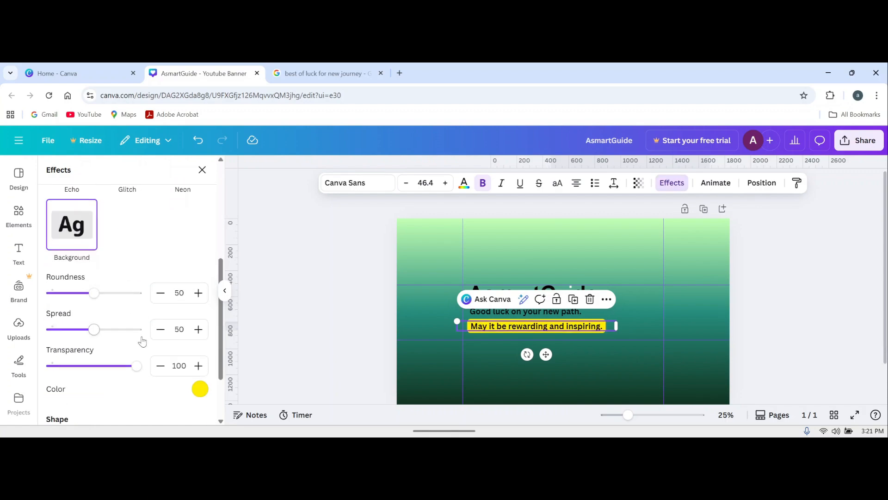
pyautogui.click(199, 389)
pyautogui.scroll(-1, 141, 355)
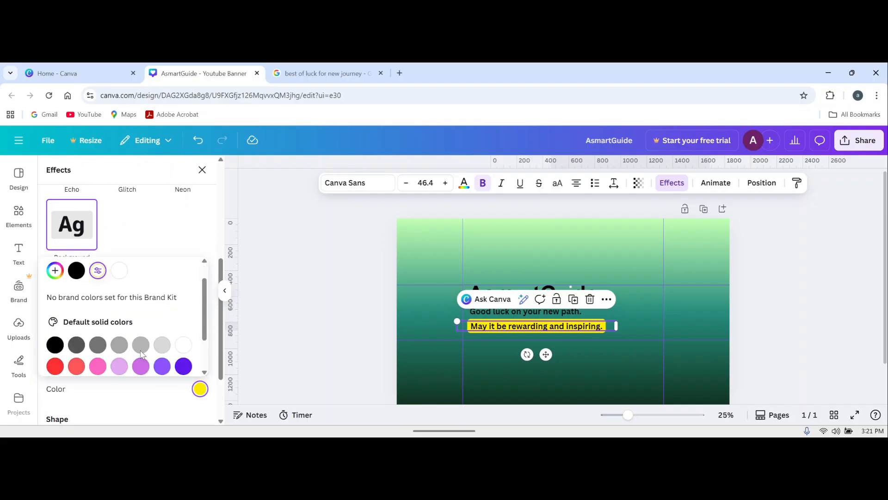
pyautogui.scroll(-2, 142, 354)
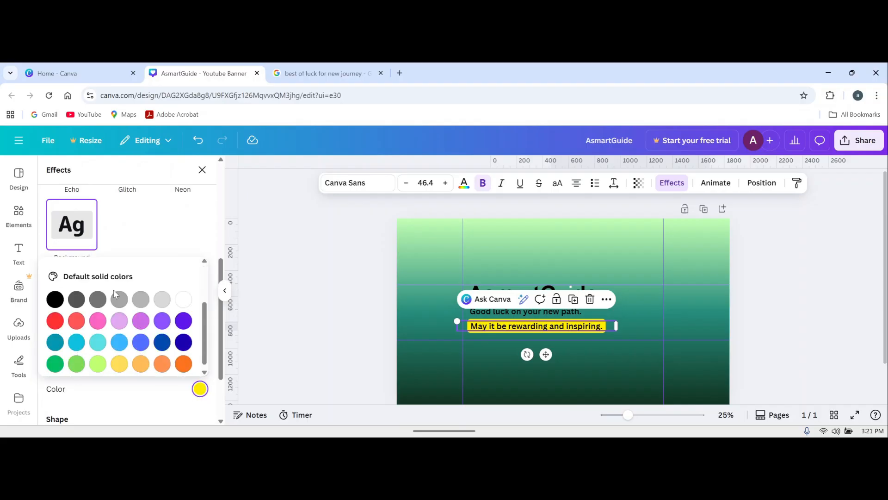
pyautogui.click(99, 348)
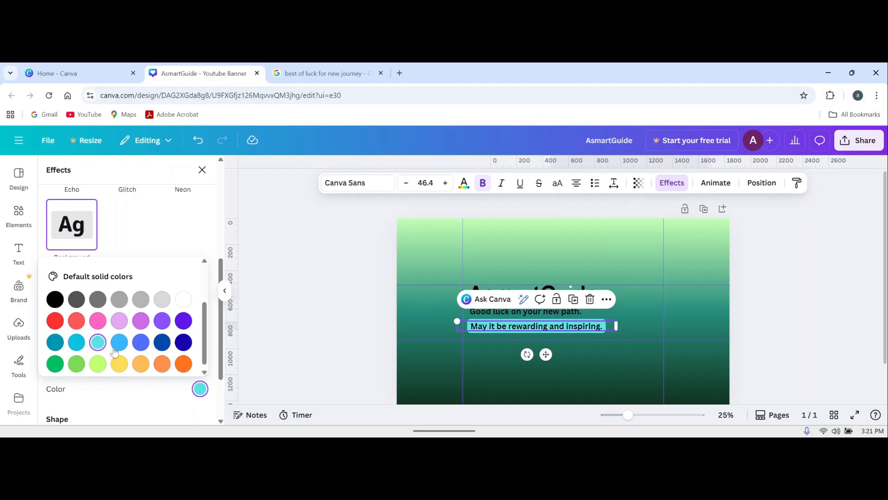
pyautogui.click(116, 351)
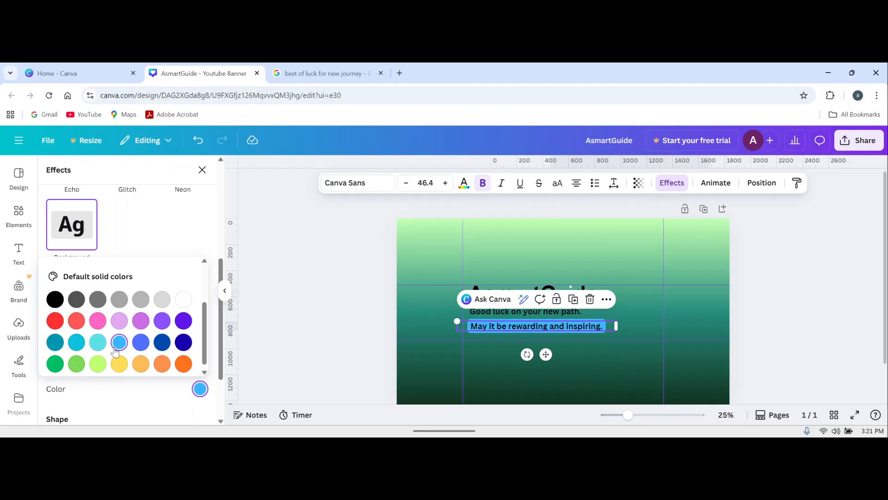
pyautogui.click(55, 341)
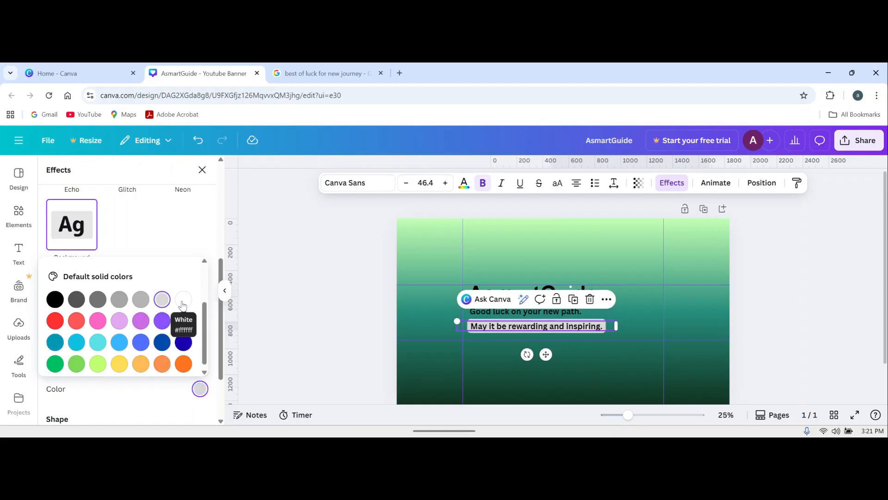
pyautogui.press('Escape')
pyautogui.press('Escape')
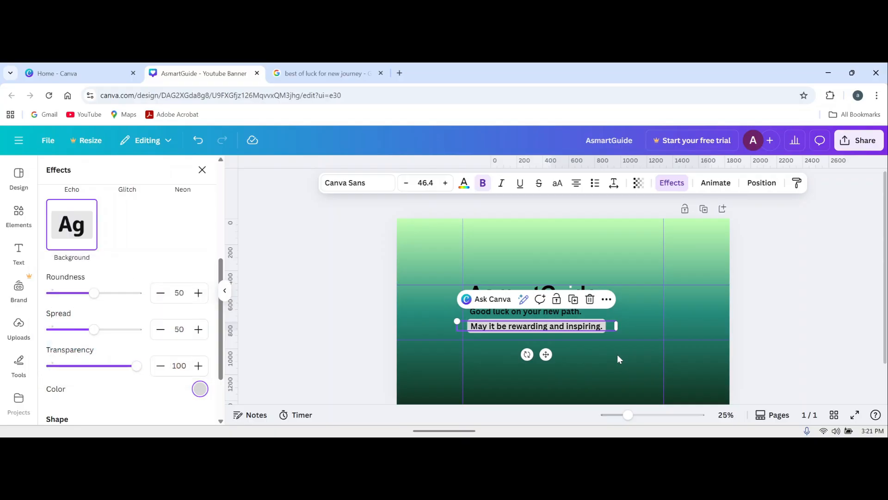
# Set the tagline background's roundness to 50, spread to 29 and transparency to 33.
pyautogui.click(535, 330)
pyautogui.moveTo(94, 296); pyautogui.dragTo(149, 307)
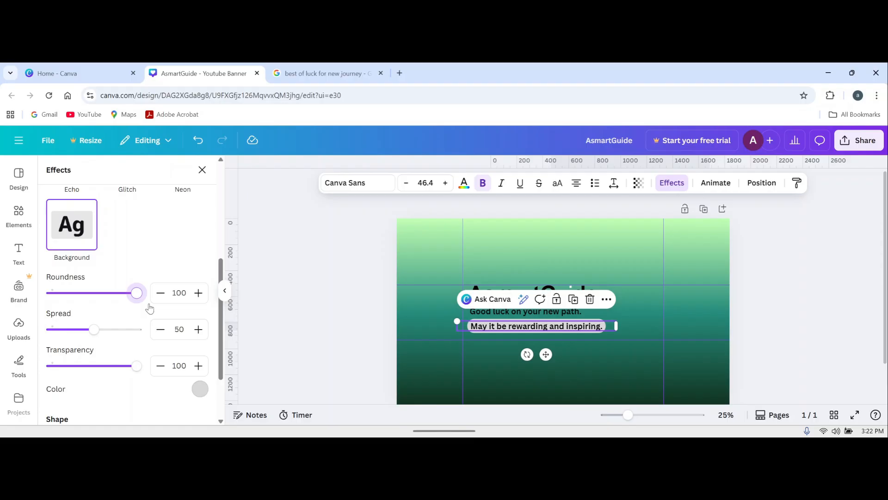
pyautogui.moveTo(149, 309); pyautogui.dragTo(32, 311)
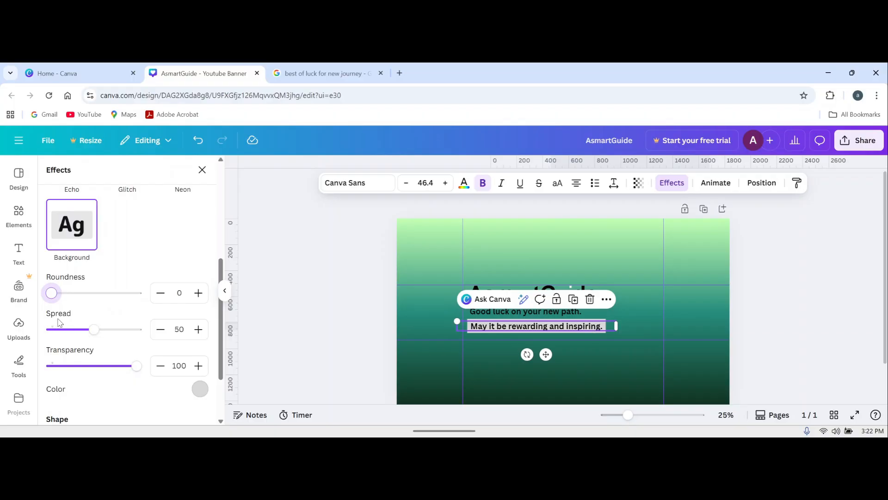
pyautogui.moveTo(94, 329); pyautogui.dragTo(77, 349)
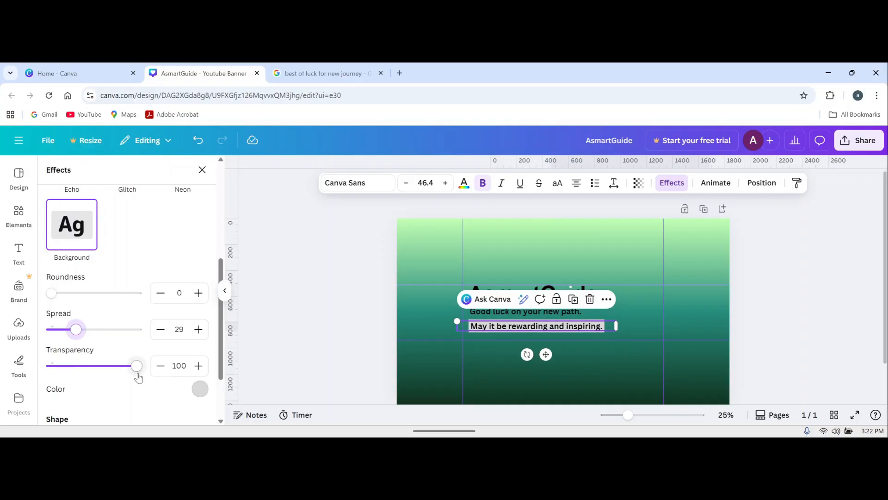
pyautogui.moveTo(139, 374); pyautogui.dragTo(79, 387)
pyautogui.moveTo(51, 293); pyautogui.dragTo(95, 318)
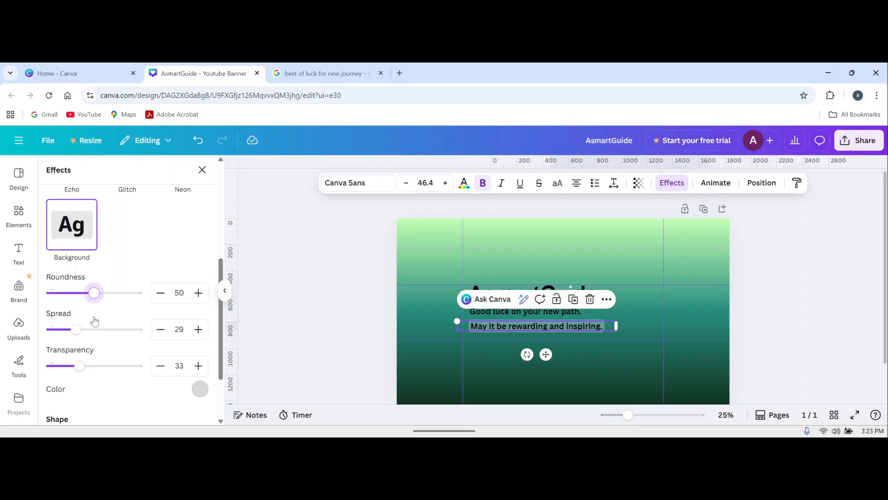
pyautogui.click(606, 361)
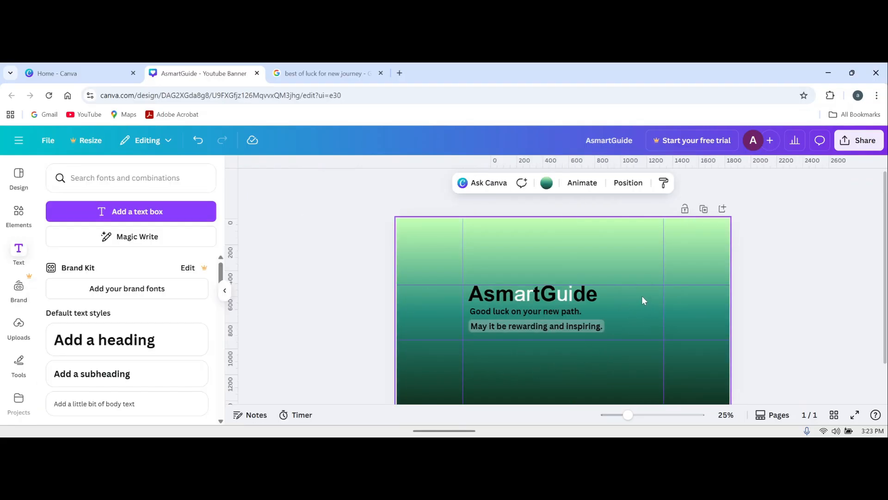
# Search the design elements for frames, browse the shapes and add the circular frame to the banner.
pyautogui.click(20, 226)
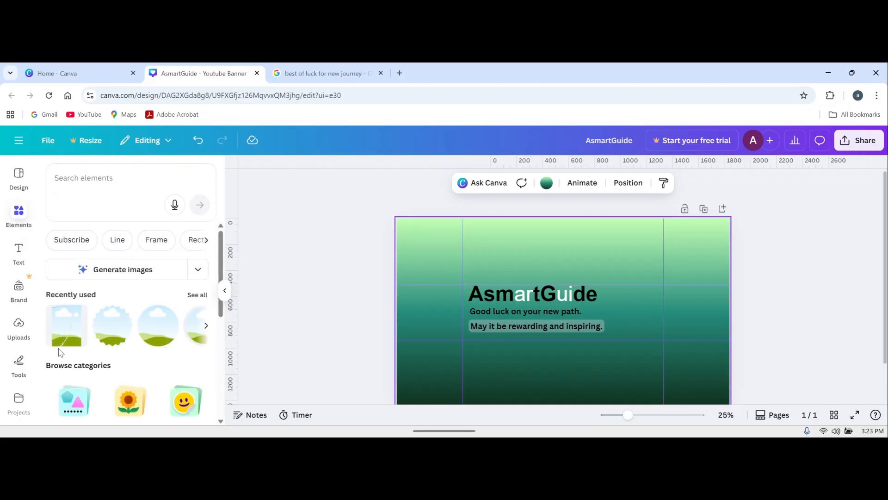
pyautogui.click(154, 240)
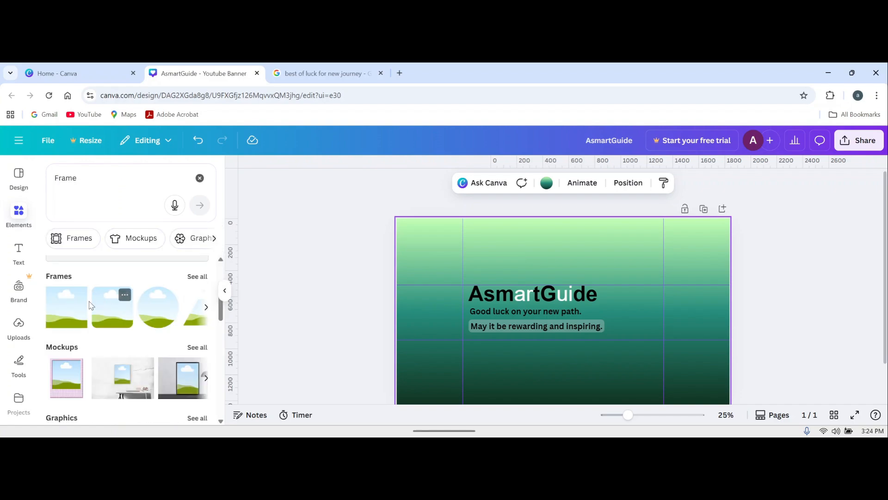
pyautogui.click(206, 308)
pyautogui.click(206, 311)
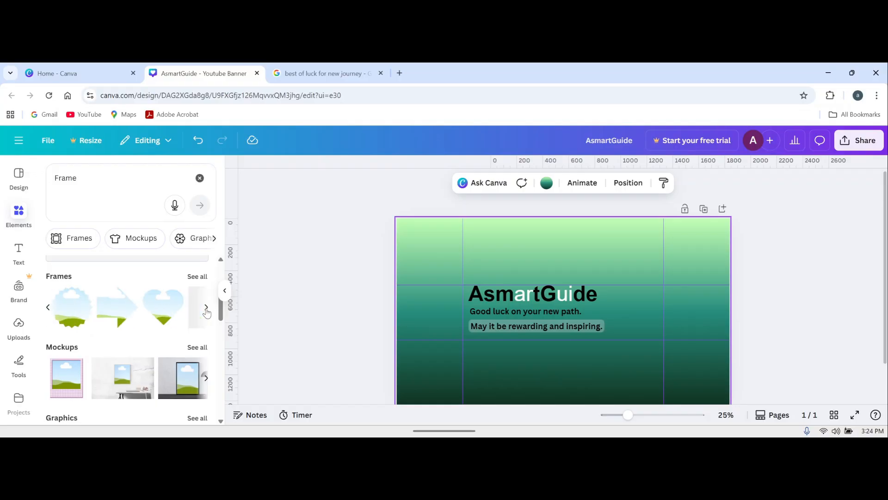
pyautogui.click(207, 311)
pyautogui.click(207, 312)
pyautogui.click(49, 309)
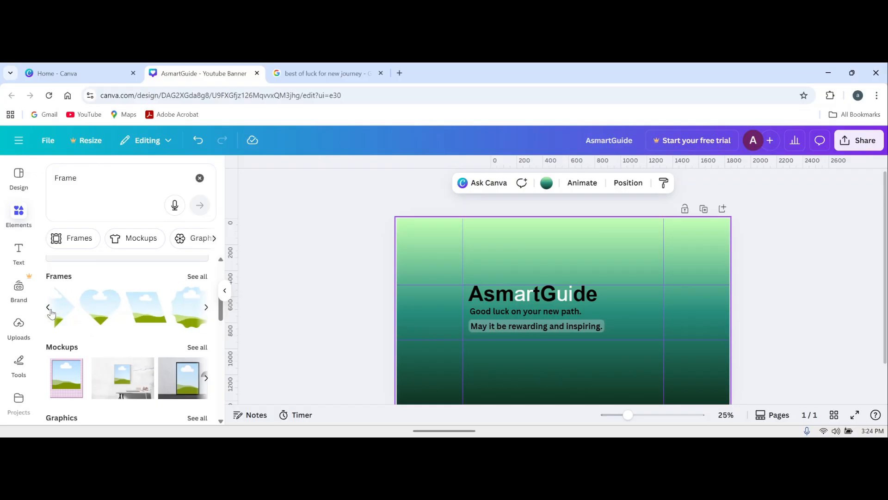
pyautogui.click(49, 309)
pyautogui.click(49, 309)
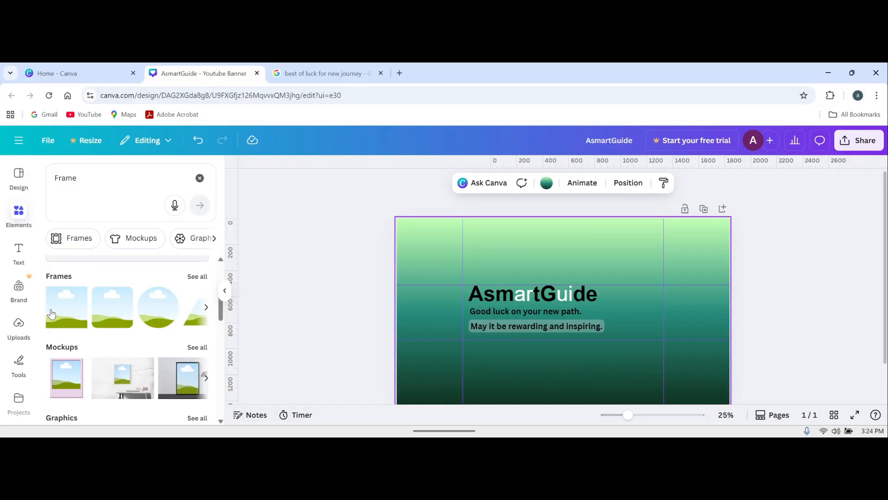
pyautogui.click(162, 314)
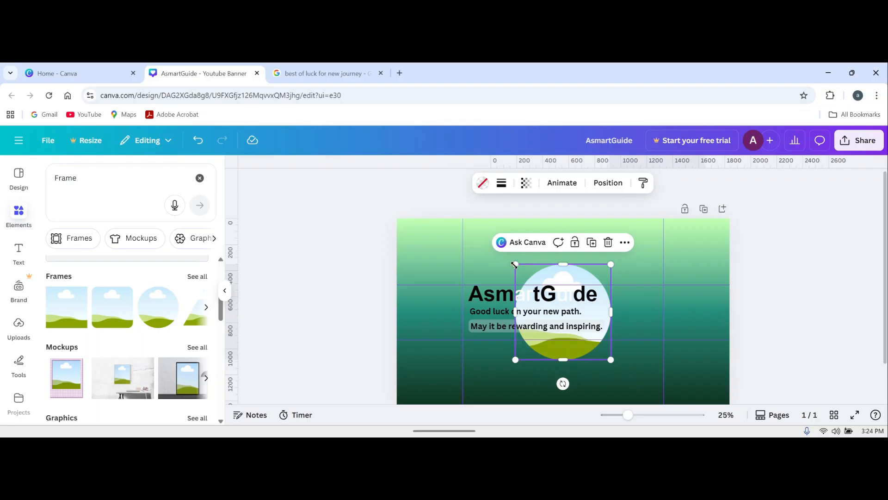
# Shrink the circular frame to the safe area's height and place it beside the heading against the right vertical guide.
pyautogui.moveTo(515, 264); pyautogui.dragTo(551, 307)
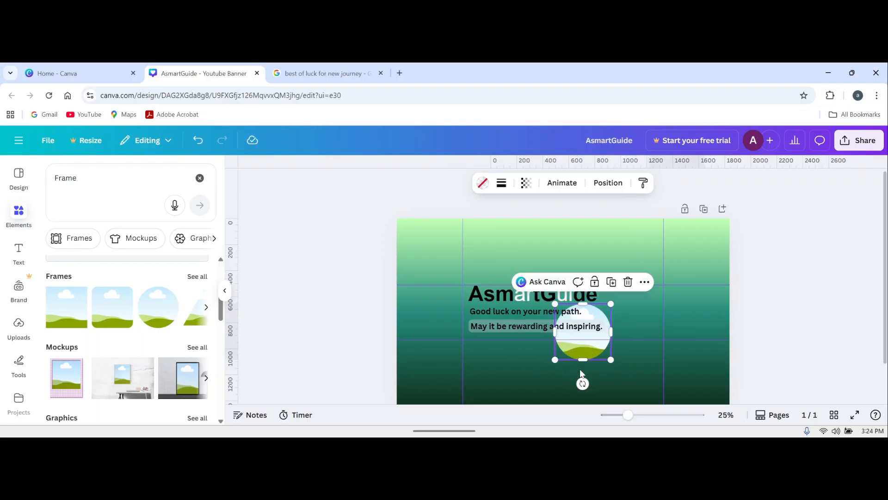
pyautogui.moveTo(582, 352); pyautogui.dragTo(631, 333)
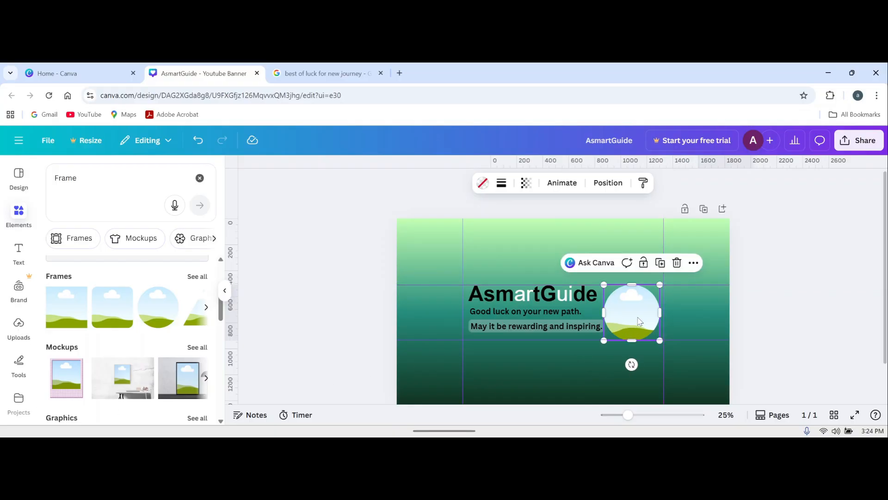
pyautogui.moveTo(639, 320); pyautogui.dragTo(642, 320)
# Insert the uploaded AS logo with the gray background, scale it down and move it over the circular frame.
pyautogui.click(14, 329)
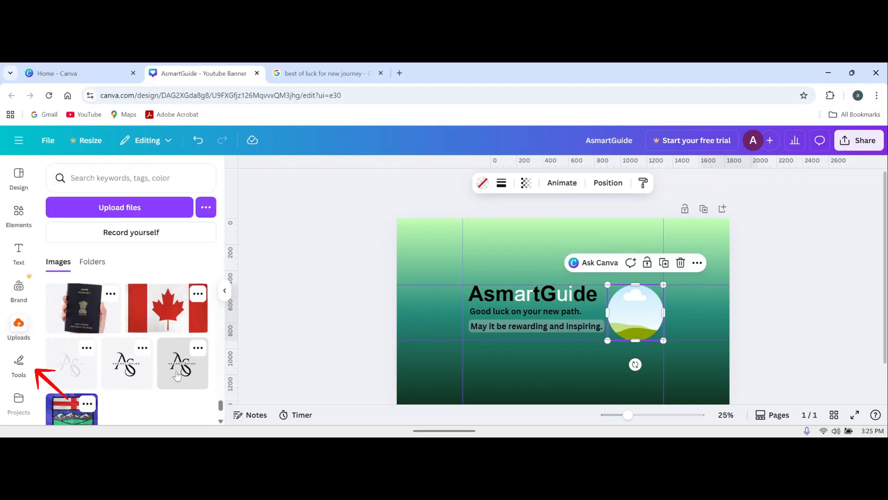
pyautogui.click(165, 375)
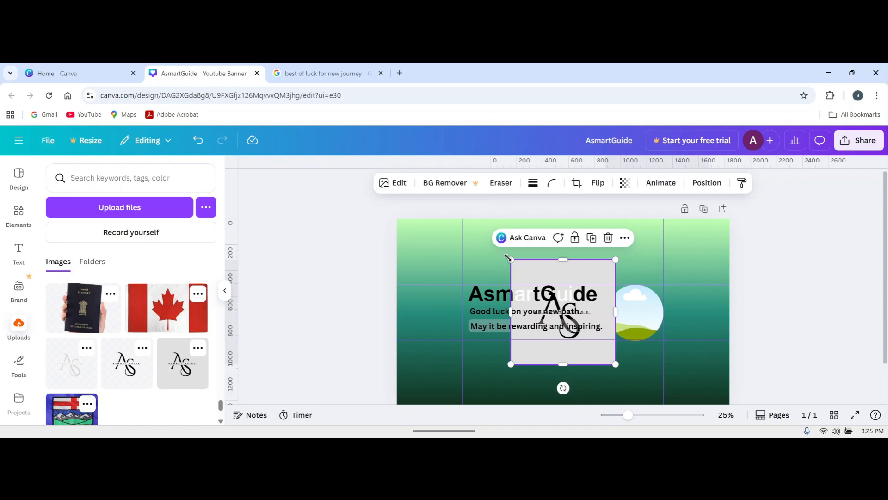
pyautogui.moveTo(511, 259); pyautogui.dragTo(535, 287)
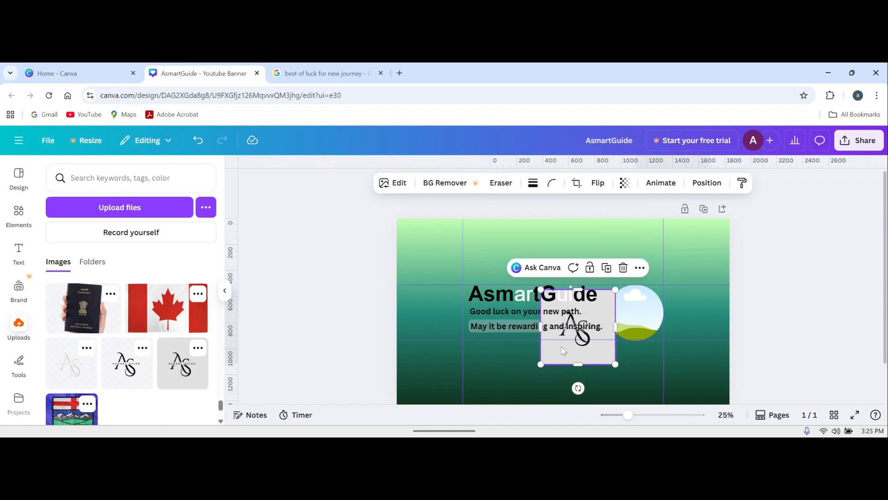
pyautogui.moveTo(555, 344); pyautogui.dragTo(611, 337)
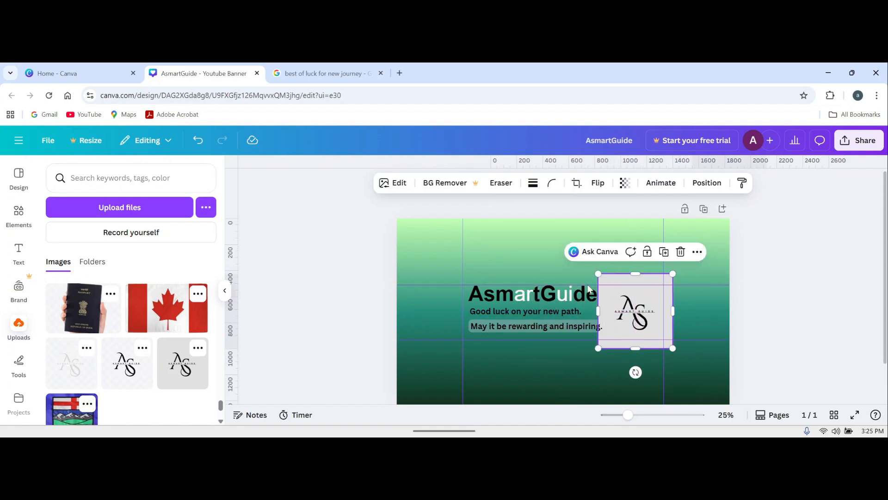
pyautogui.moveTo(596, 278); pyautogui.dragTo(607, 283)
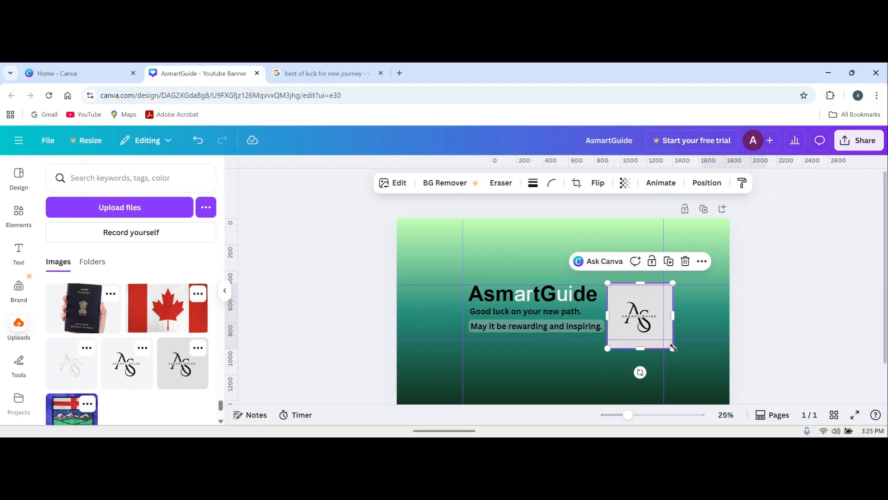
# Drop the AS logo into the circular frame and shrink the filled frame slightly within the safe-area guides.
pyautogui.moveTo(673, 348); pyautogui.dragTo(634, 316)
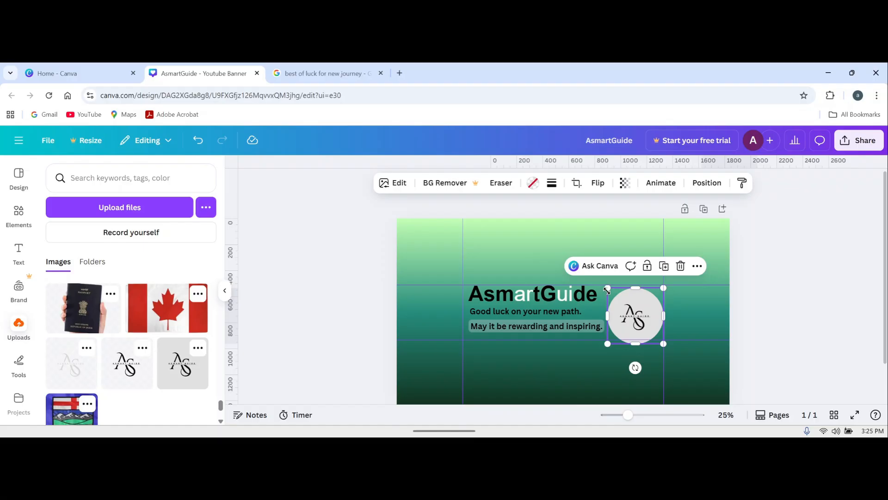
pyautogui.moveTo(607, 288); pyautogui.dragTo(625, 301)
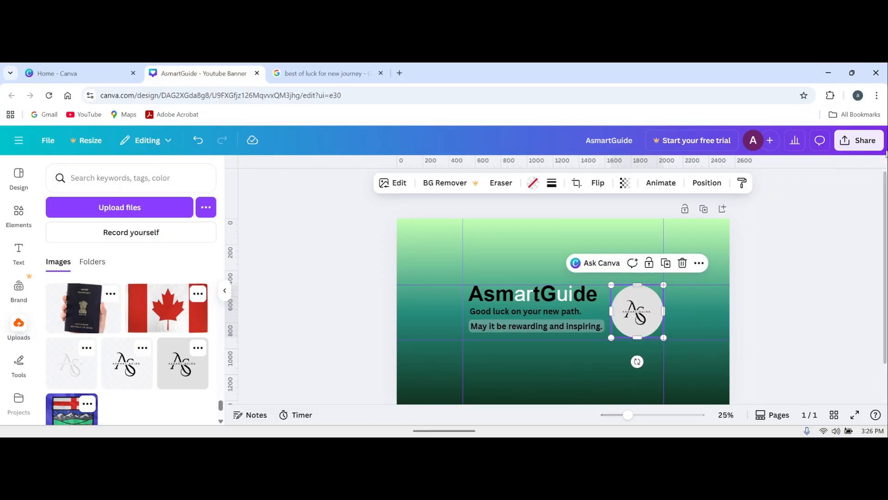
pyautogui.click(571, 278)
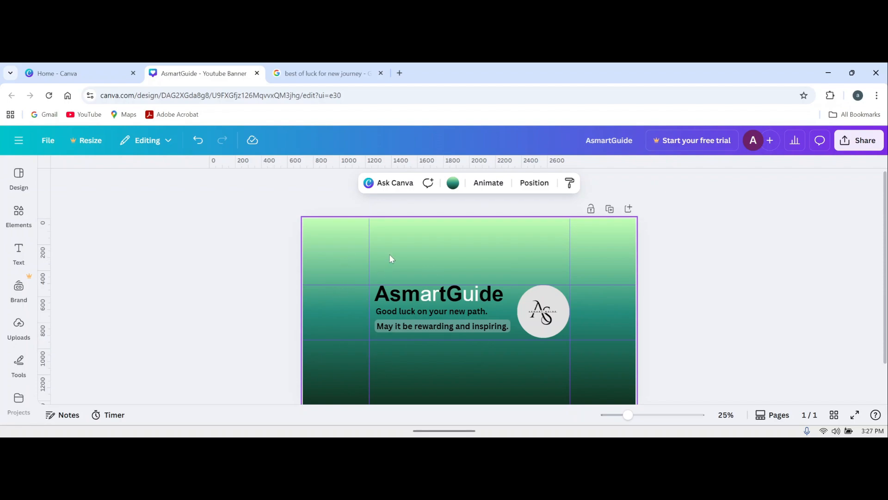
# Hide the rulers and guides on the banner and download the design as a PNG at 2,560 × 1,440 px.
pyautogui.hotkey('shift', 'r')
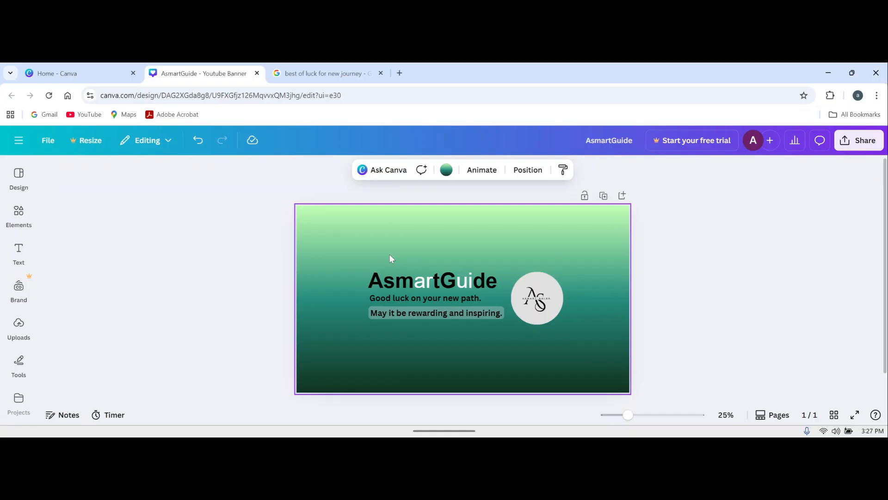
pyautogui.hotkey('shift', 'r')
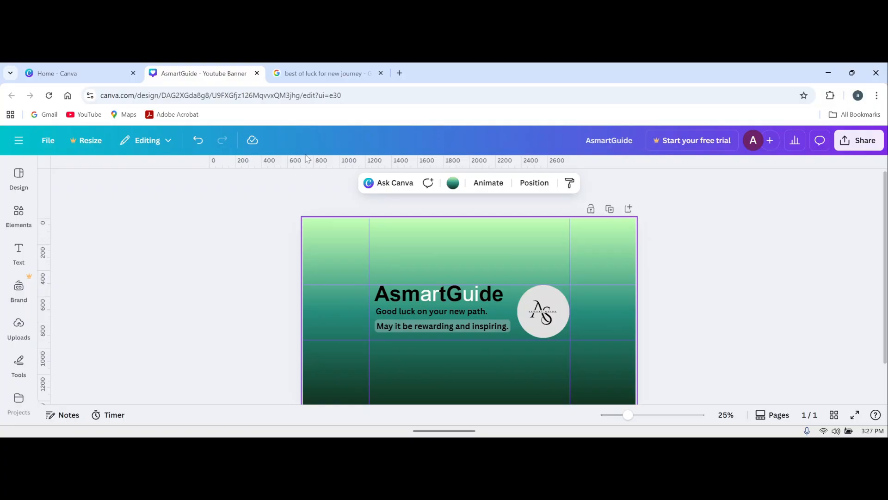
pyautogui.click(45, 143)
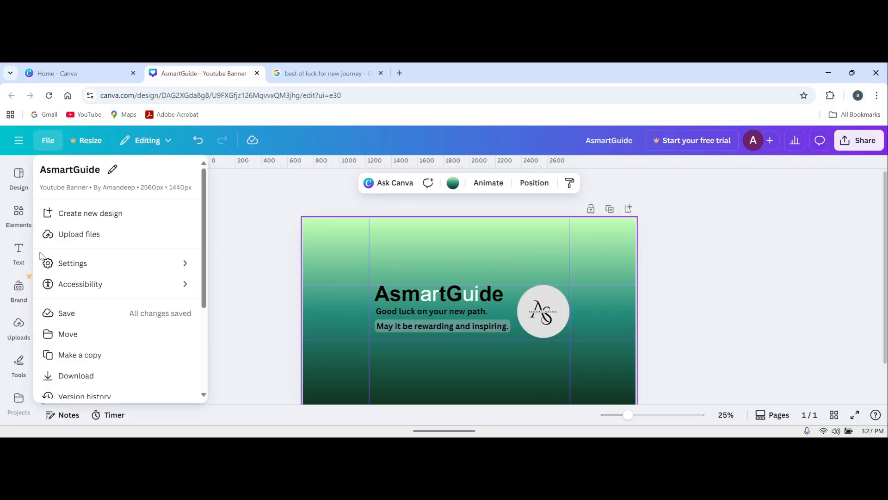
pyautogui.moveTo(91, 262)
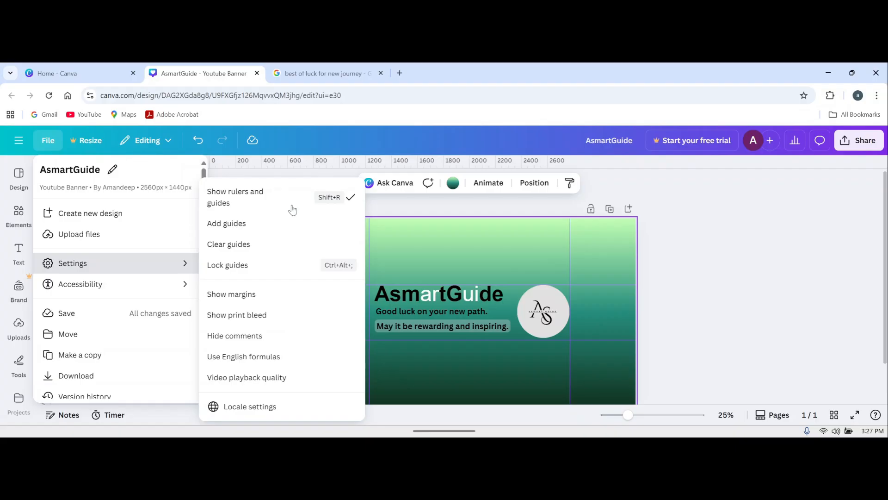
pyautogui.click(334, 207)
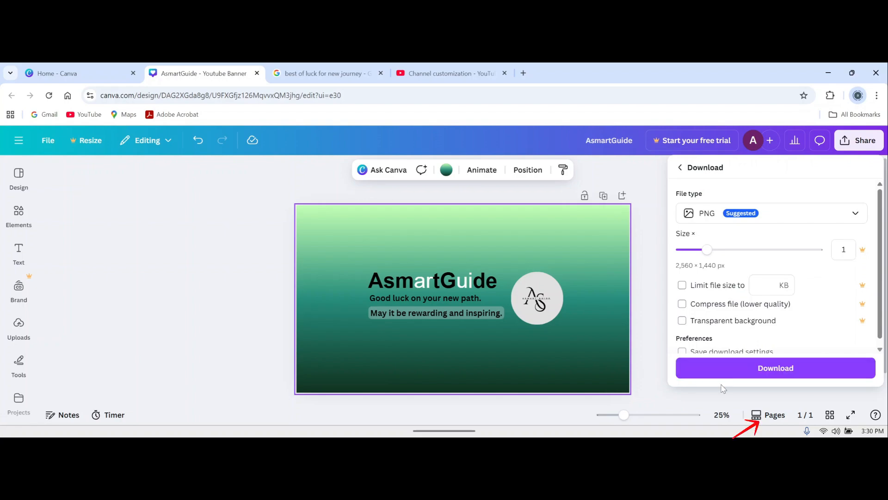
pyautogui.click(774, 375)
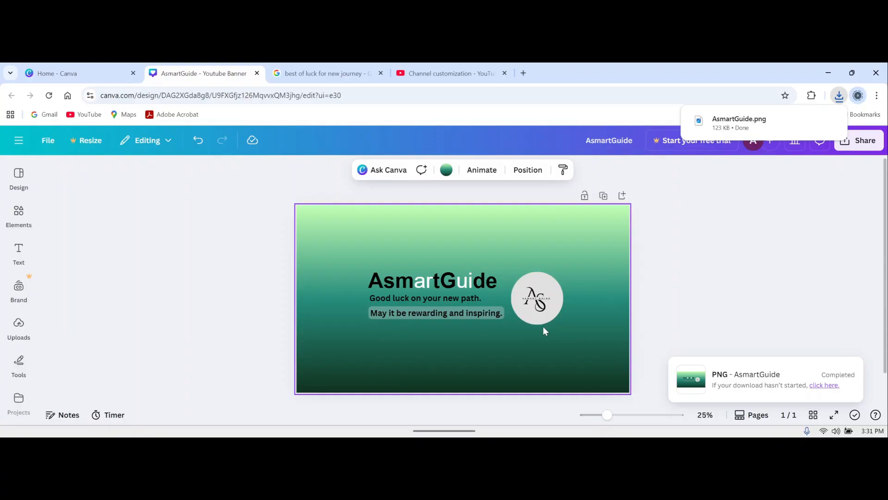
# Switch to YouTube Studio, open the channel customization and upload the AsmartGuide PNG from the Downloads folder as the banner image.
pyautogui.click(446, 74)
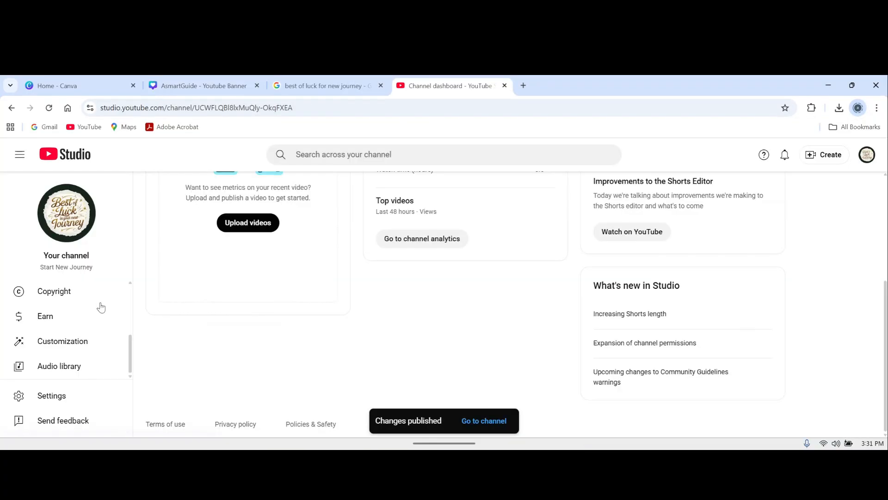
pyautogui.click(64, 343)
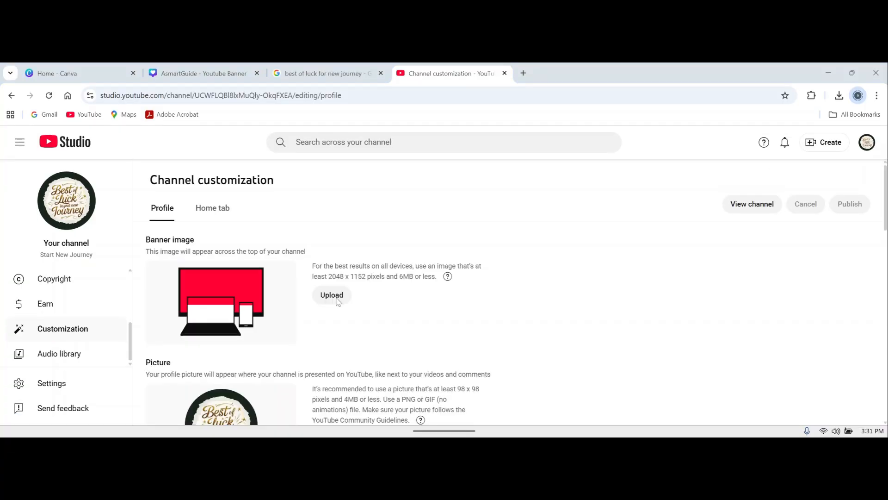
pyautogui.click(335, 310)
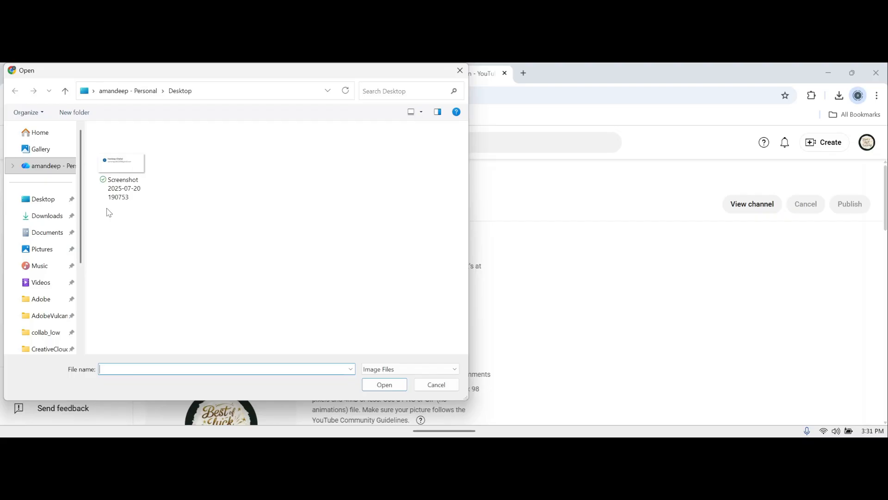
pyautogui.click(52, 215)
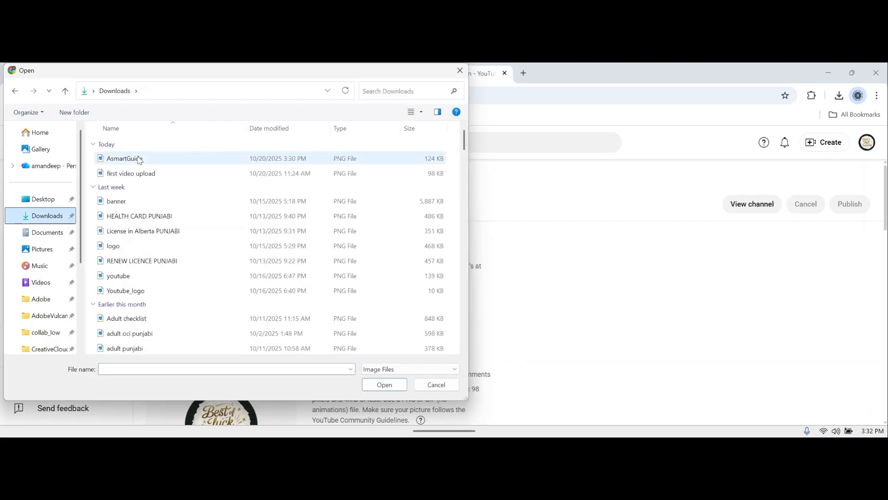
pyautogui.click(143, 164)
pyautogui.click(383, 387)
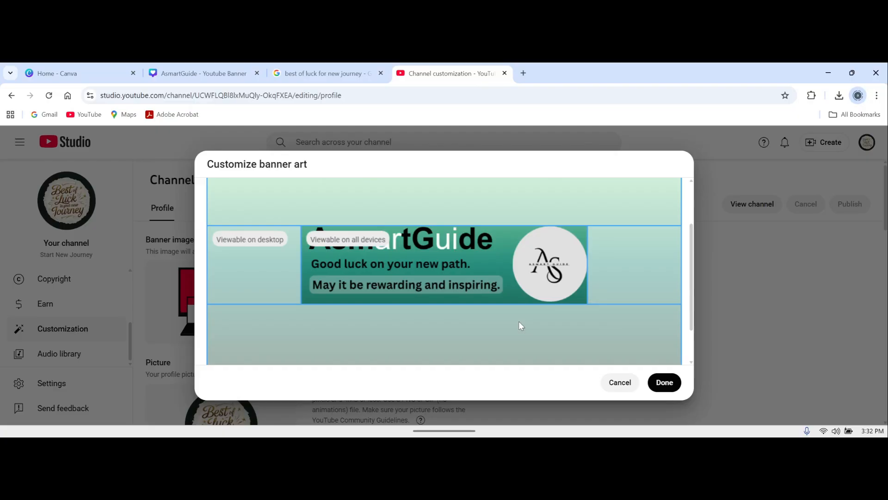
# Accept the banner art with its default crop and publish the channel customization.
pyautogui.click(664, 382)
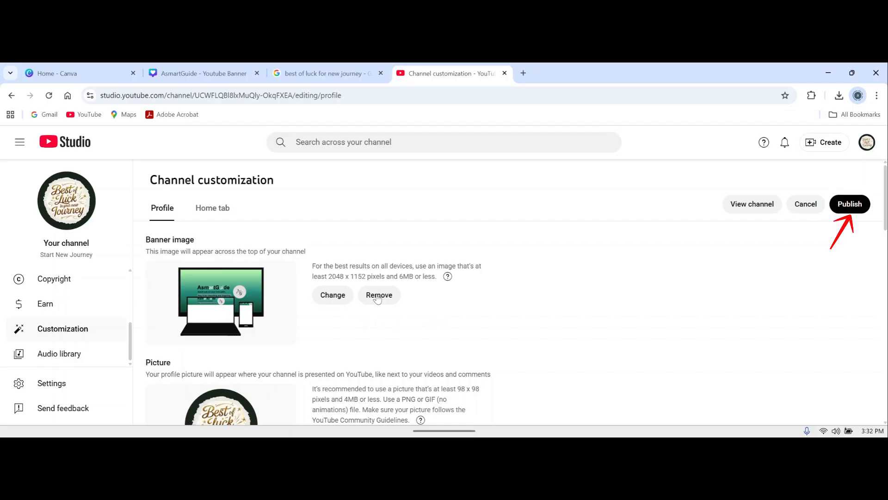
pyautogui.click(850, 208)
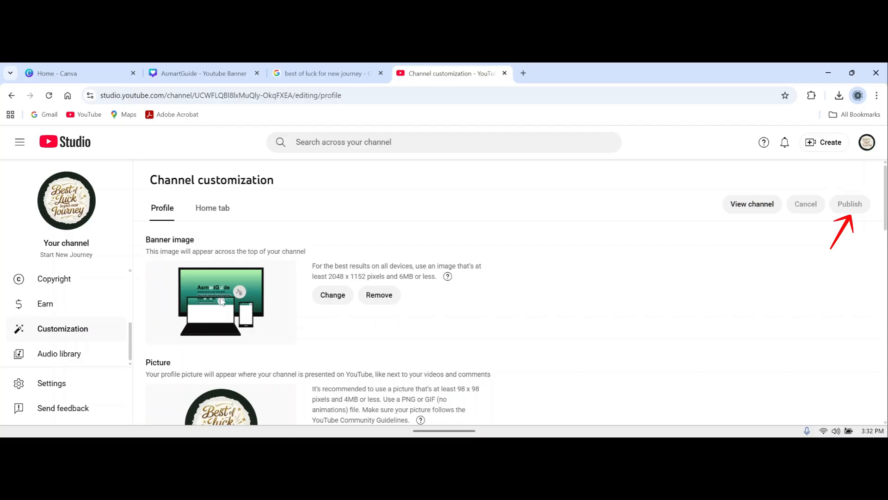